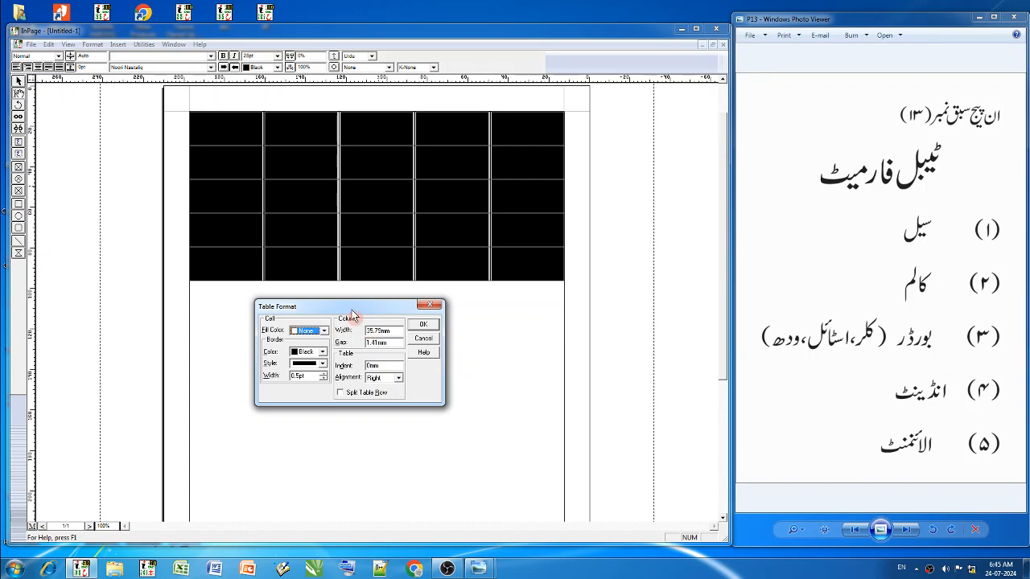
{"action": "left_click_drag", "start_coordinate": [347, 309], "coordinate": [428, 329]}
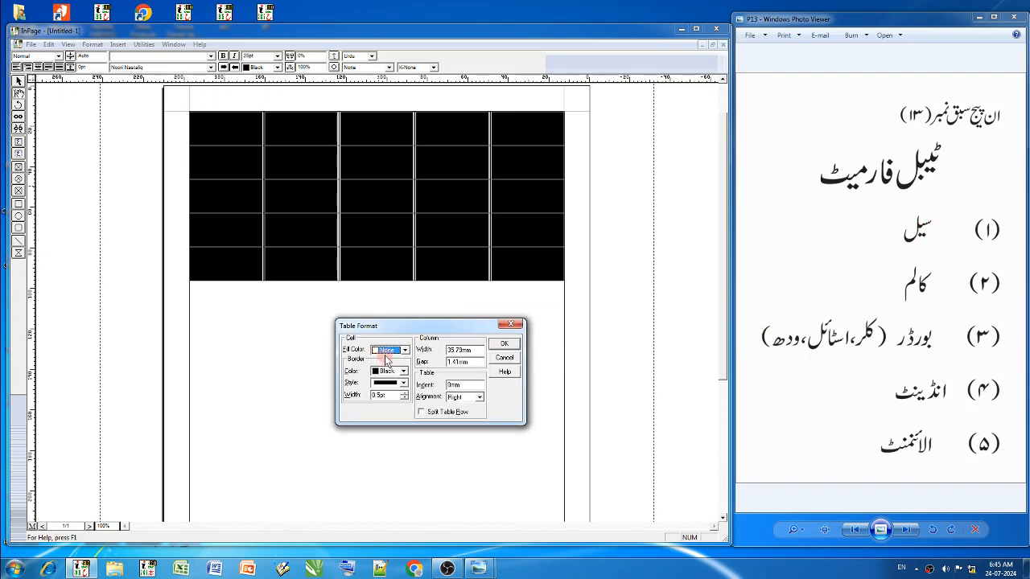
{"action": "left_click", "coordinate": [504, 344]}
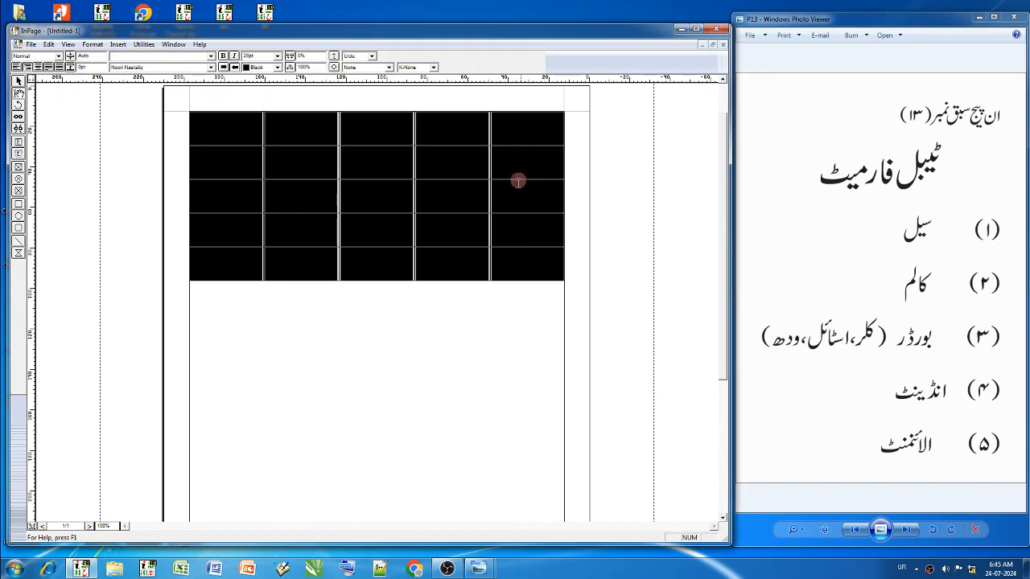
- Fill all five cells of the table's first row with Green using Table Format
{"action": "left_click", "coordinate": [526, 136]}
{"action": "left_click_drag", "start_coordinate": [530, 132], "coordinate": [234, 140]}
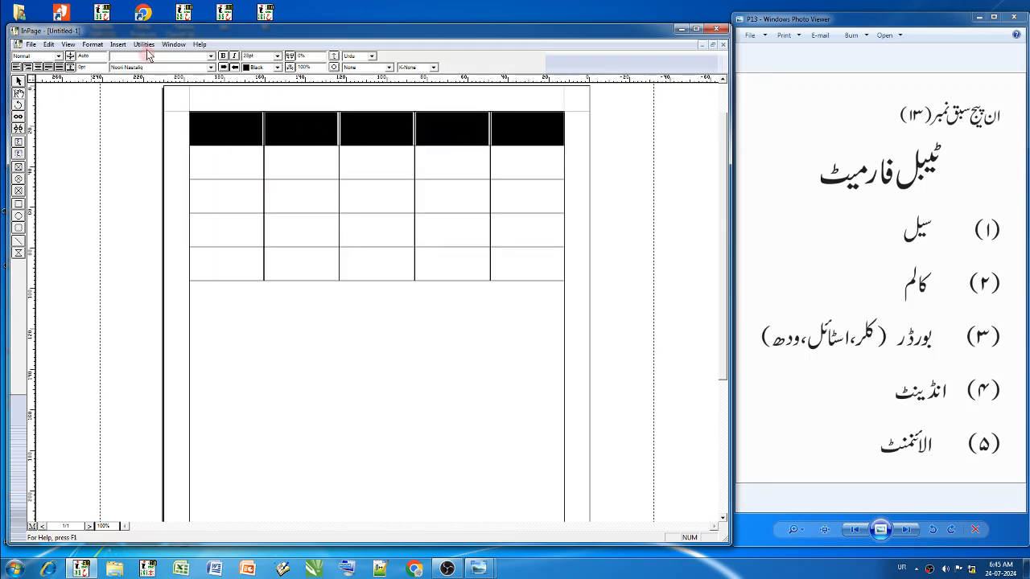
{"action": "right_click", "coordinate": [384, 137]}
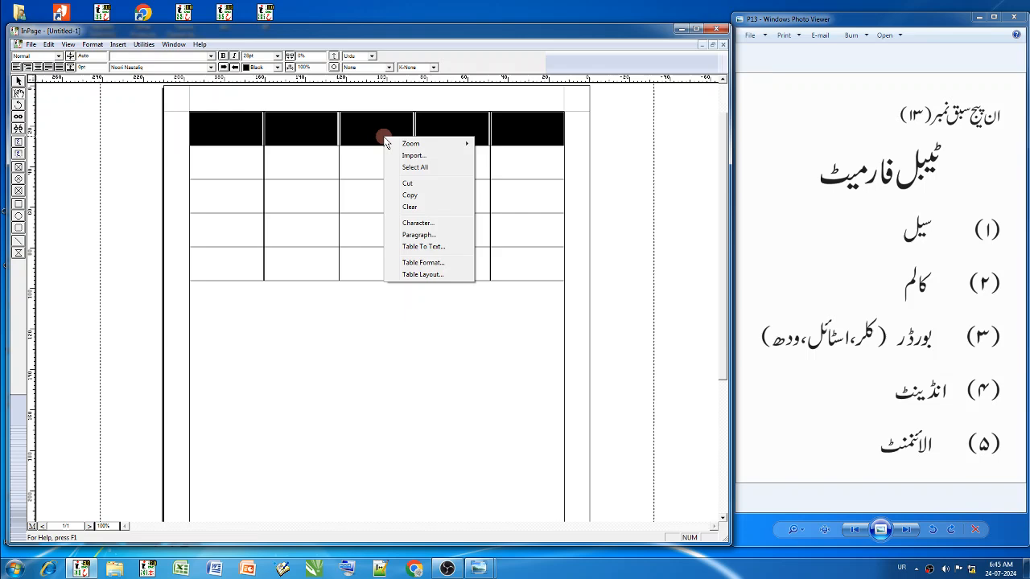
{"action": "left_click", "coordinate": [430, 267]}
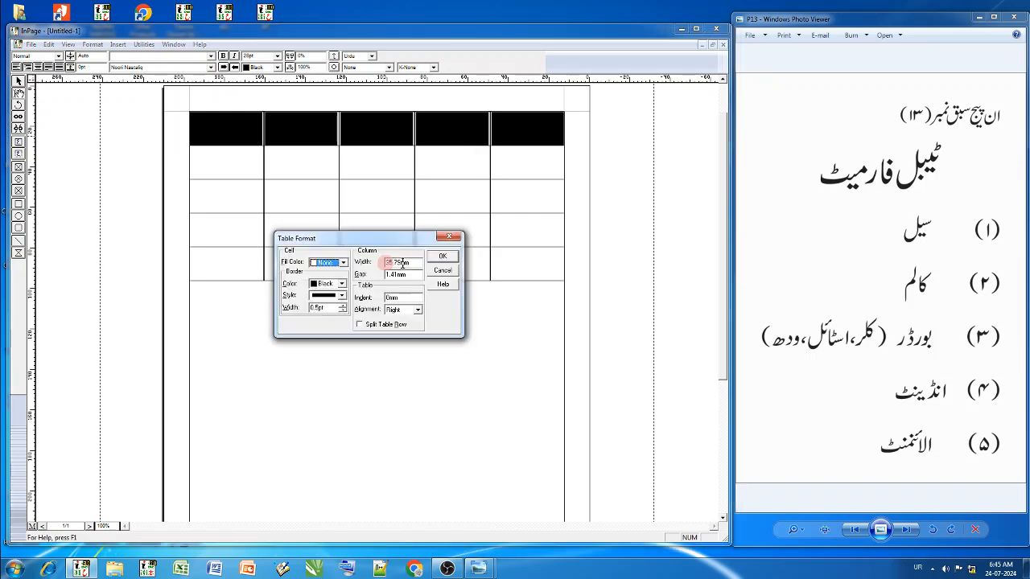
{"action": "left_click_drag", "start_coordinate": [383, 236], "coordinate": [414, 326]}
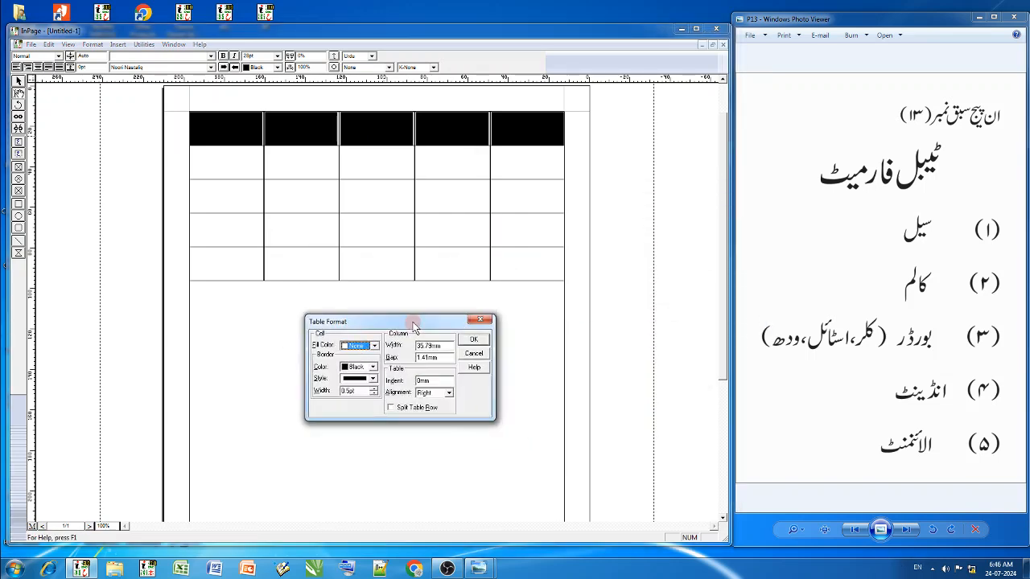
{"action": "left_click", "coordinate": [373, 346]}
{"action": "scroll", "coordinate": [360, 374], "scroll_direction": "down", "scroll_amount": 2}
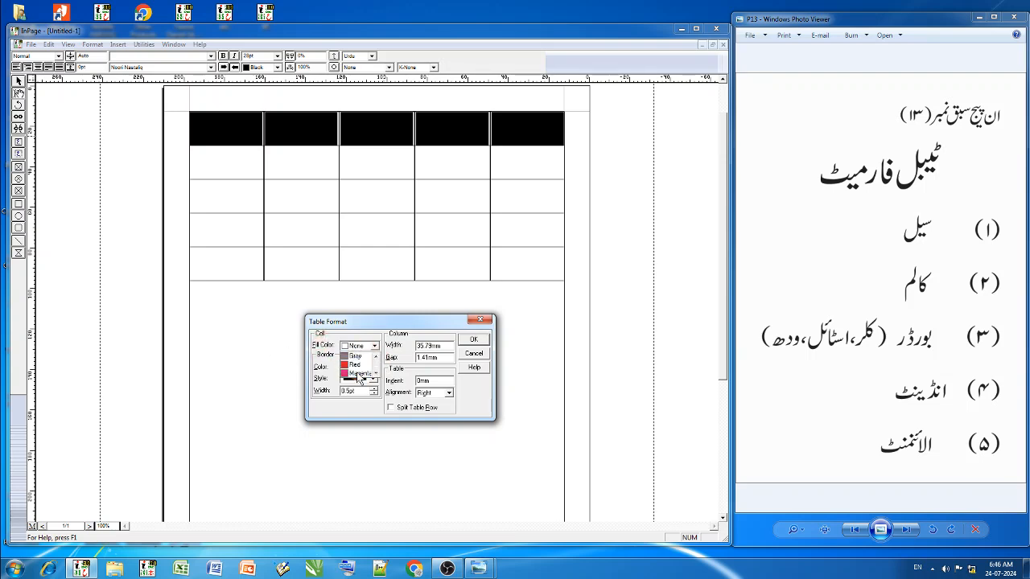
{"action": "scroll", "coordinate": [359, 374], "scroll_direction": "down", "scroll_amount": 3}
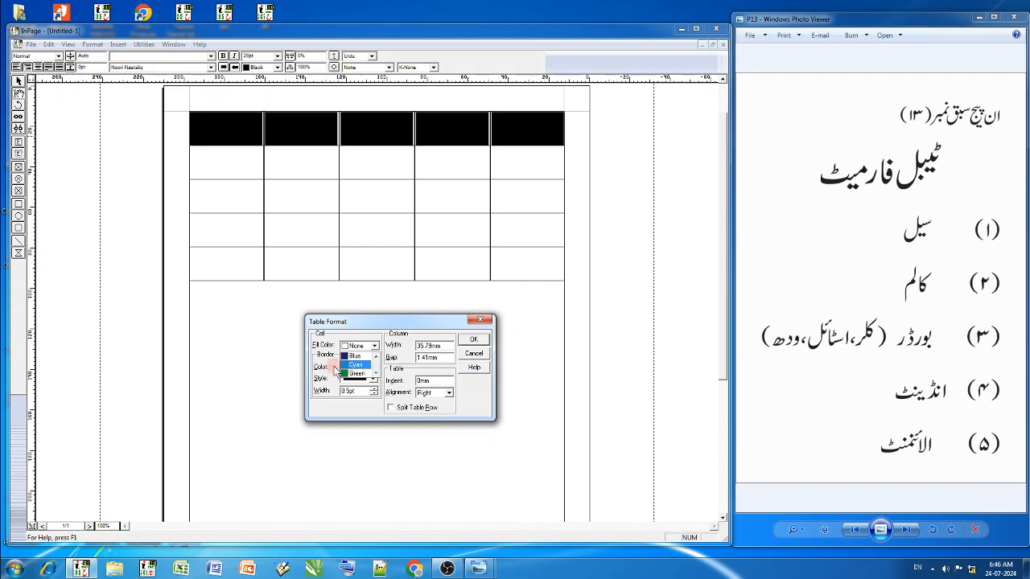
{"action": "left_click", "coordinate": [351, 376]}
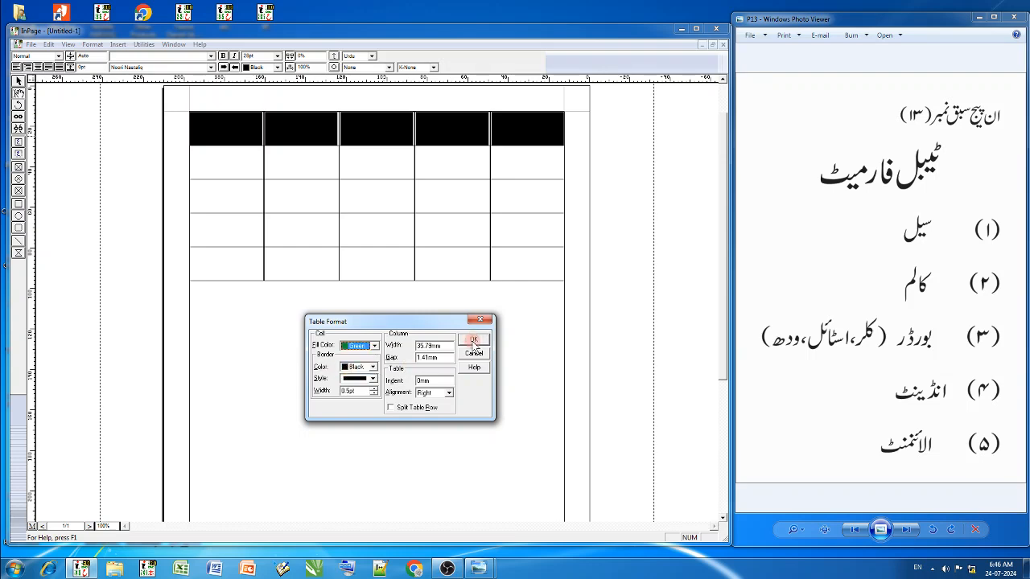
{"action": "left_click", "coordinate": [473, 340]}
{"action": "left_click", "coordinate": [455, 166]}
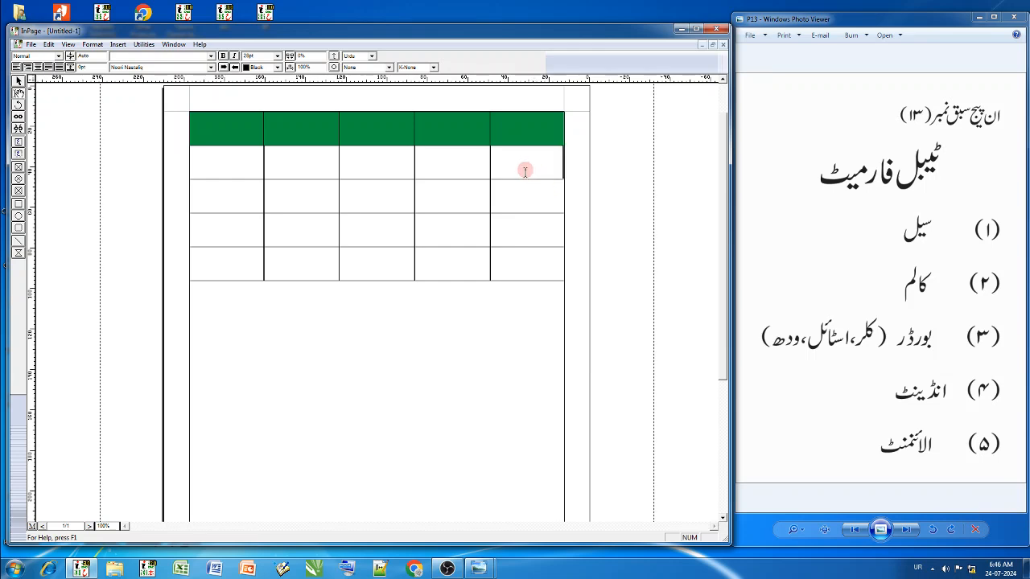
{"action": "left_click_drag", "start_coordinate": [526, 166], "coordinate": [193, 166]}
{"action": "right_click", "coordinate": [297, 160]}
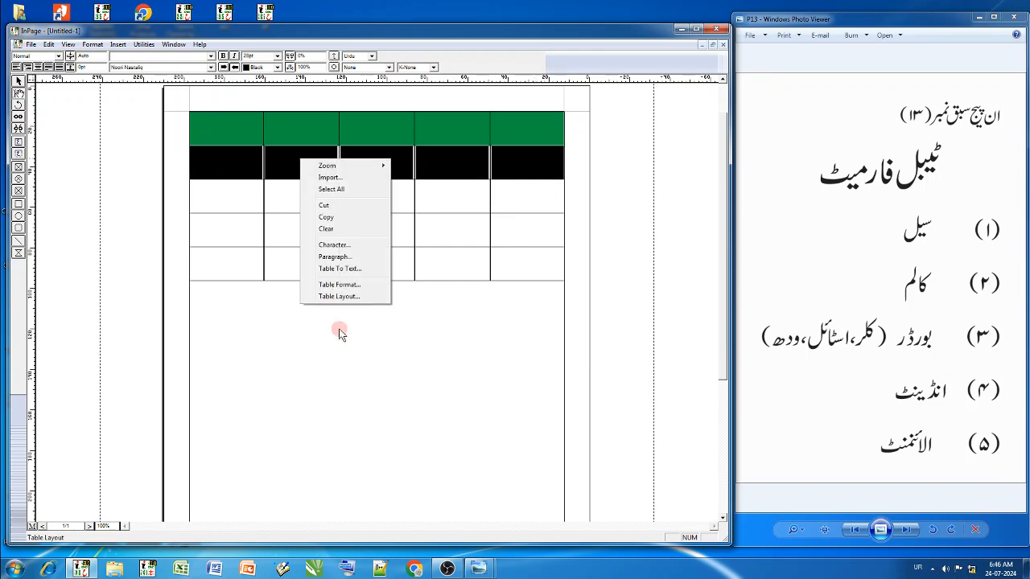
{"action": "left_click", "coordinate": [334, 282]}
{"action": "left_click_drag", "start_coordinate": [364, 249], "coordinate": [400, 342]}
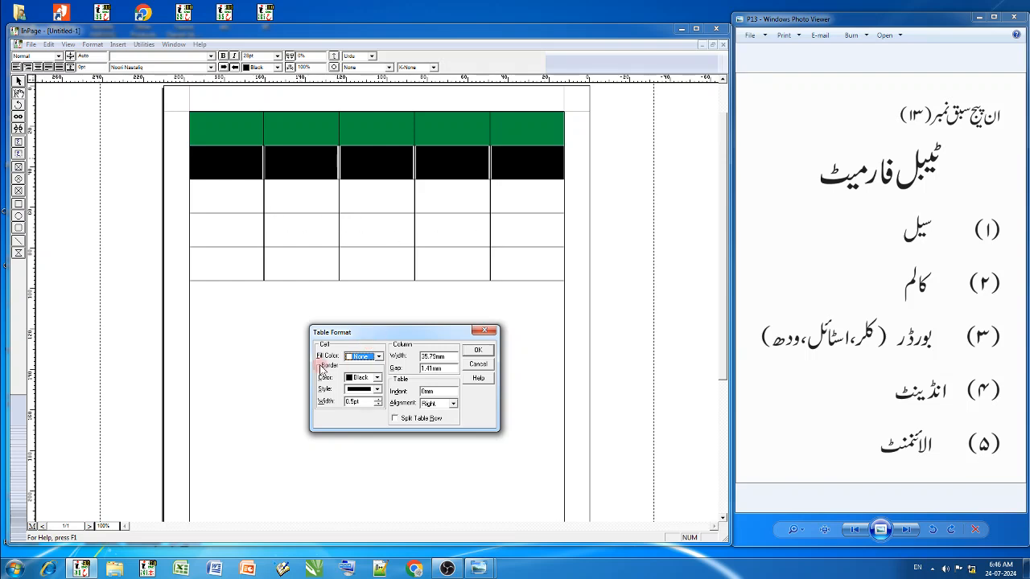
{"action": "left_click", "coordinate": [359, 377]}
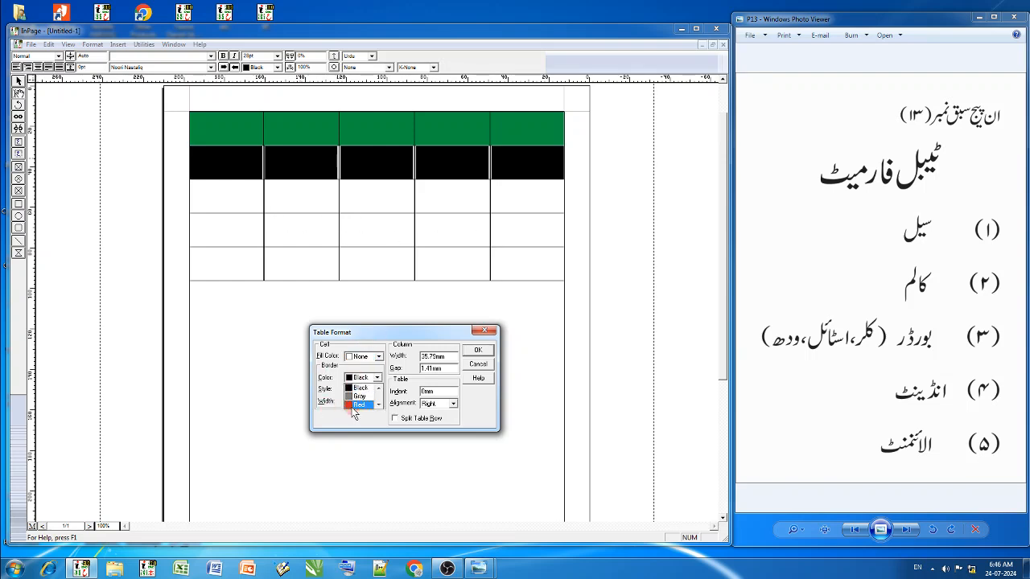
{"action": "left_click", "coordinate": [354, 405]}
{"action": "left_click", "coordinate": [359, 390]}
{"action": "left_click", "coordinate": [359, 416]}
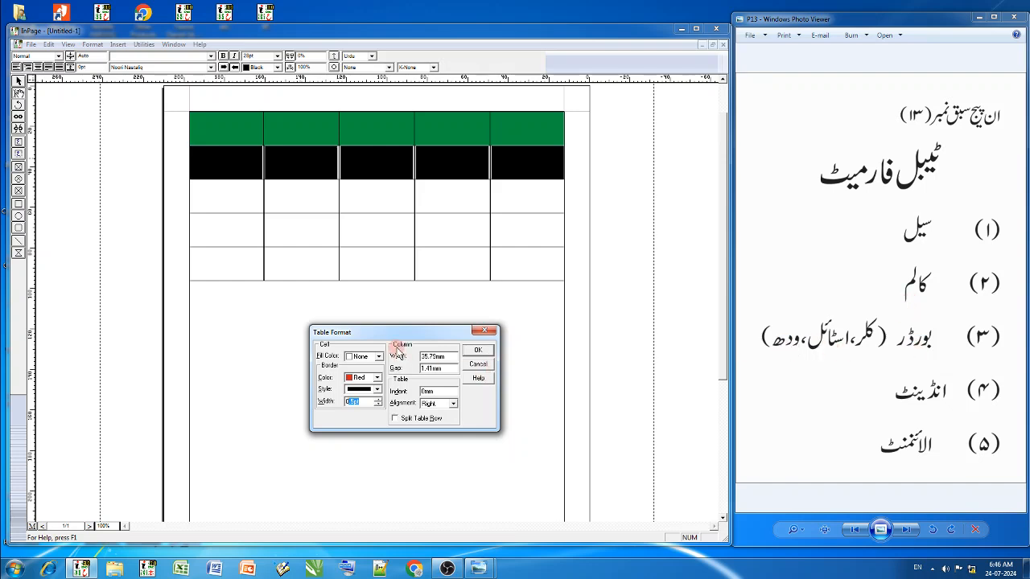
{"action": "left_click", "coordinate": [486, 332]}
{"action": "left_click_drag", "start_coordinate": [464, 170], "coordinate": [470, 282]}
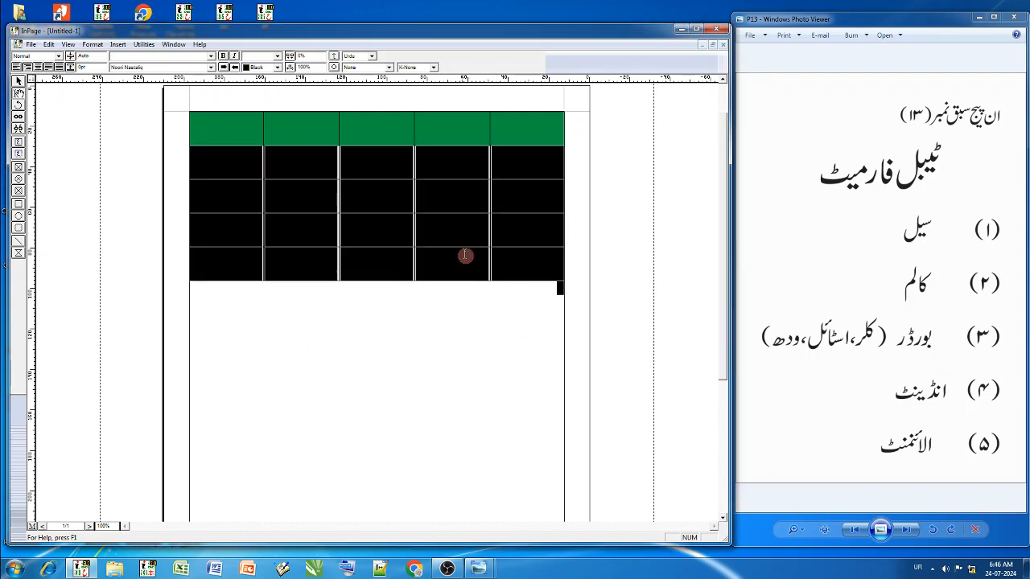
{"action": "left_click", "coordinate": [444, 214]}
{"action": "left_click_drag", "start_coordinate": [382, 146], "coordinate": [391, 250]}
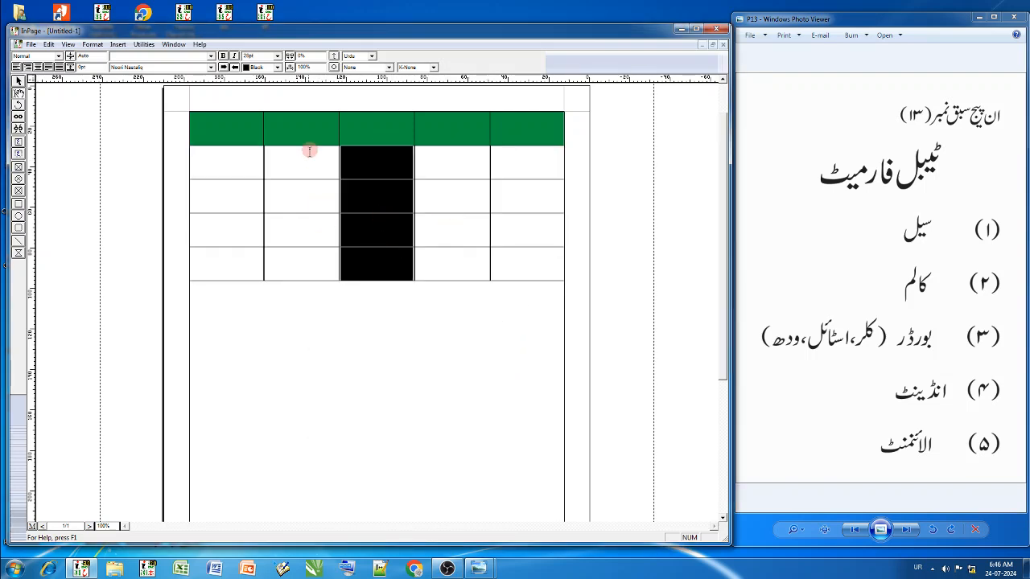
{"action": "left_click_drag", "start_coordinate": [308, 151], "coordinate": [315, 223]}
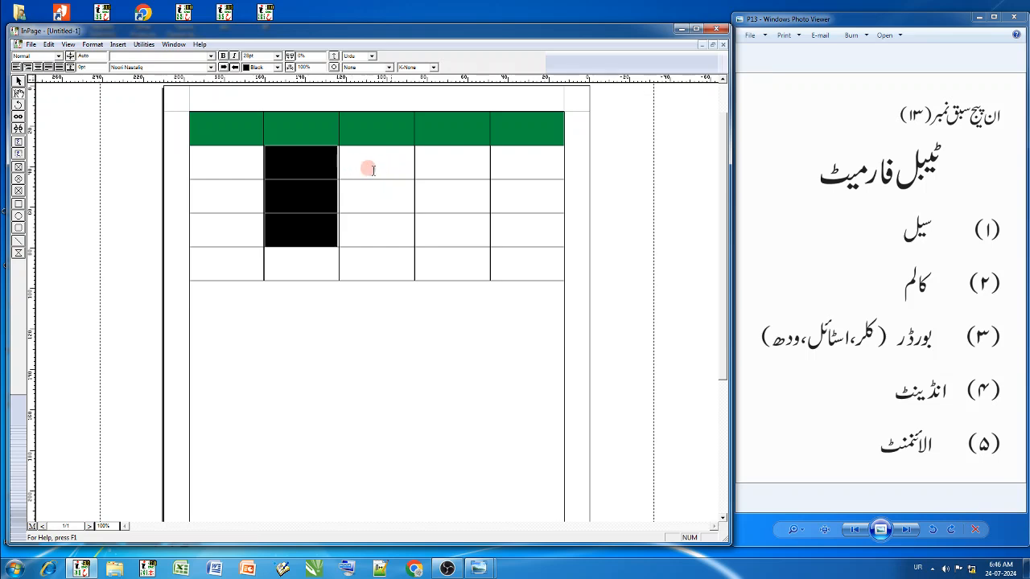
{"action": "left_click", "coordinate": [445, 170]}
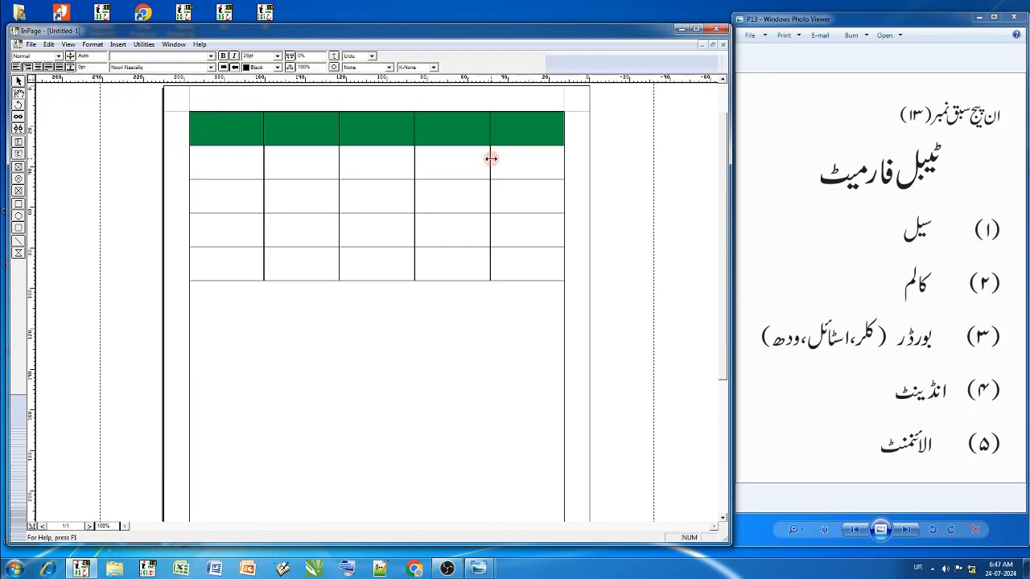
- Set the width of the table's second column from the right to 40 mm in Table Format
{"action": "left_click_drag", "start_coordinate": [459, 138], "coordinate": [460, 269]}
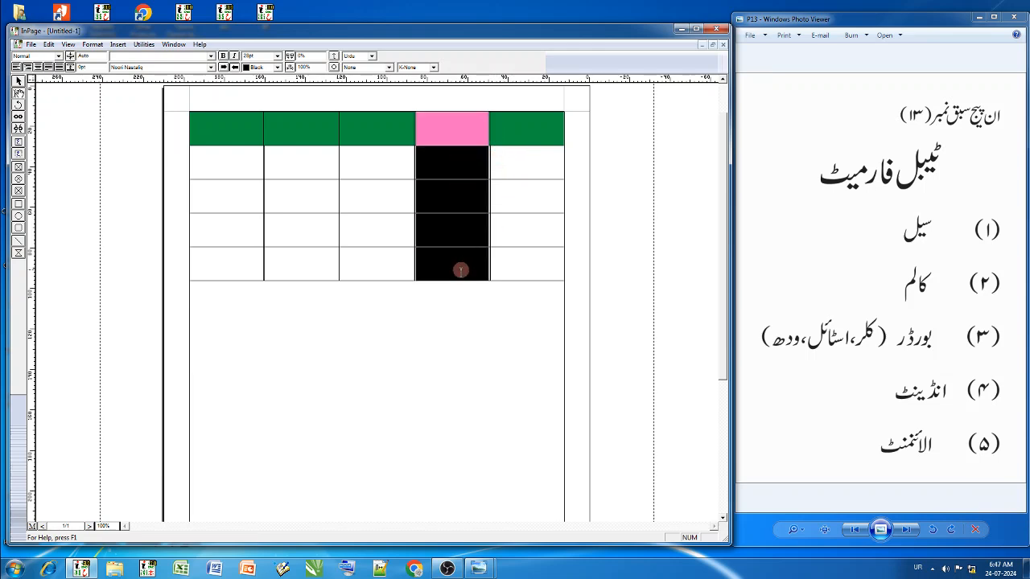
{"action": "right_click", "coordinate": [449, 207]}
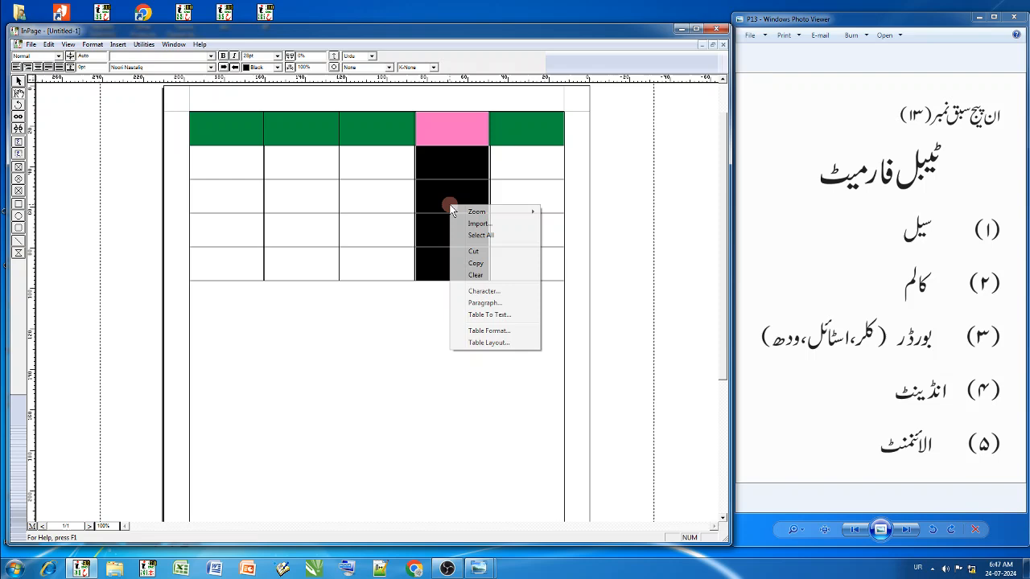
{"action": "left_click", "coordinate": [495, 332]}
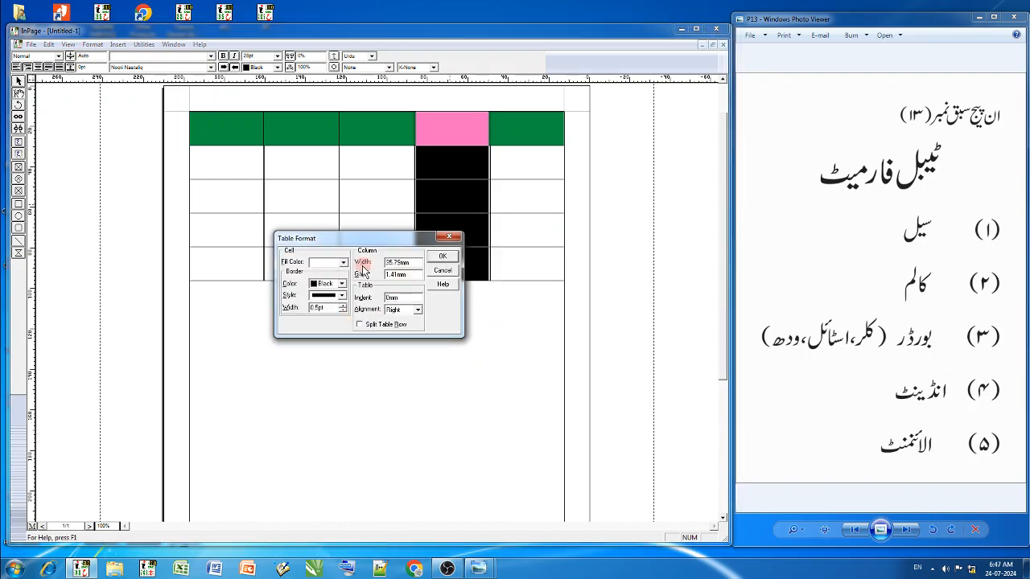
{"action": "left_click_drag", "start_coordinate": [416, 263], "coordinate": [367, 269]}
{"action": "type", "text": "40"}
{"action": "key", "text": "Return"}
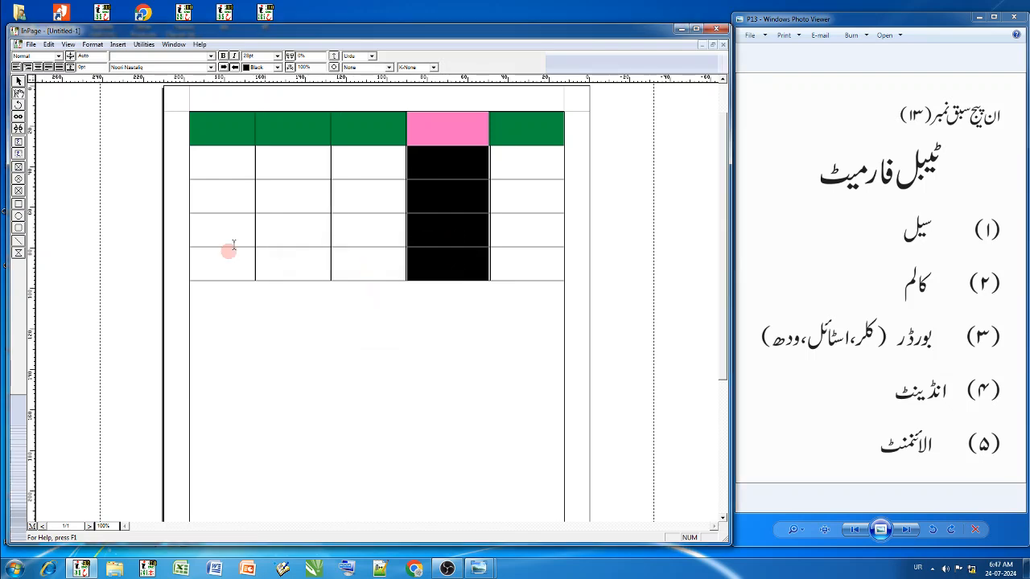
- Set the width of the table's second column from the left to 15 mm in Table Format
{"action": "left_click", "coordinate": [286, 131]}
{"action": "left_click_drag", "start_coordinate": [287, 132], "coordinate": [287, 265]}
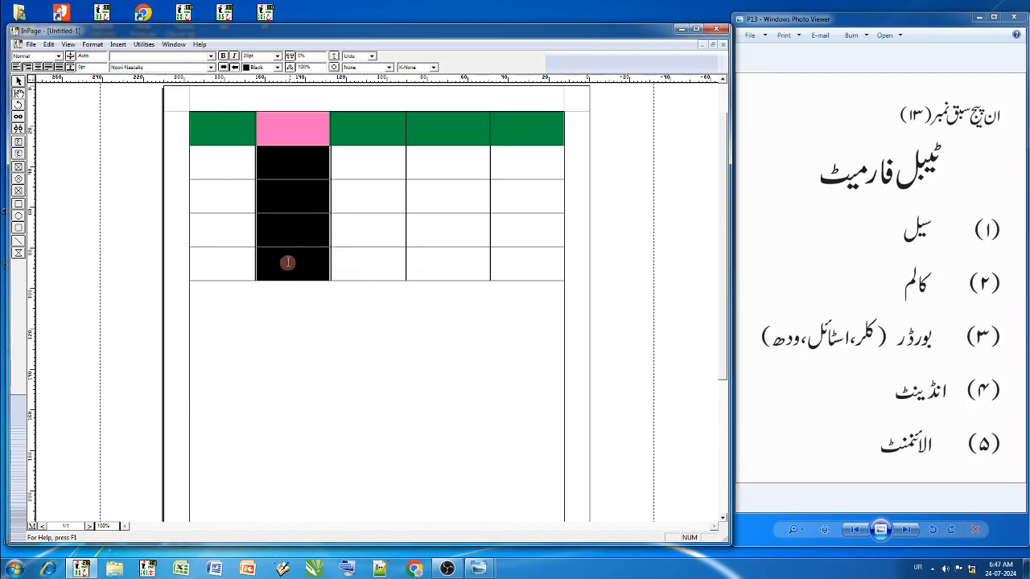
{"action": "right_click", "coordinate": [287, 230]}
{"action": "left_click", "coordinate": [328, 357]}
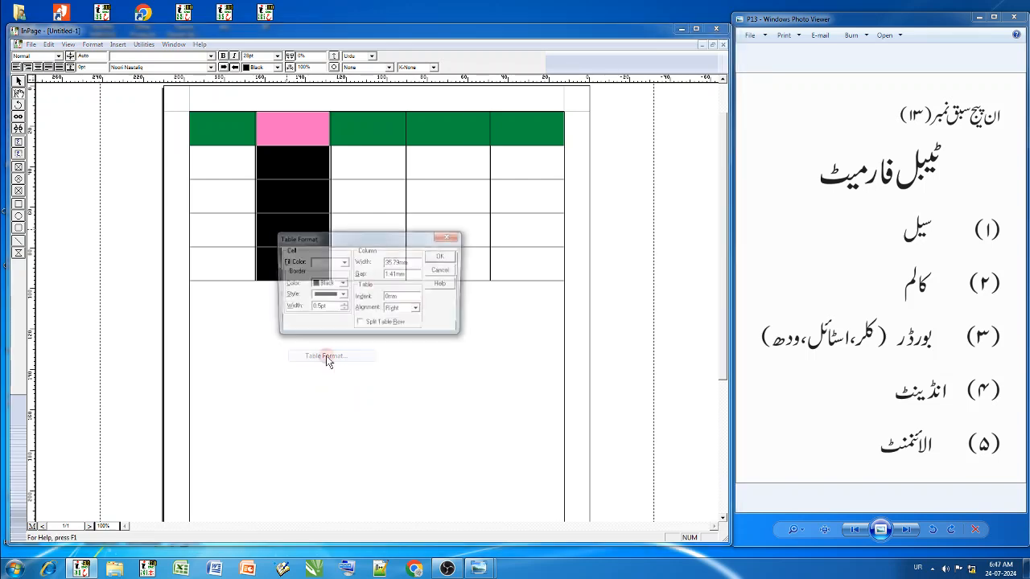
{"action": "left_click_drag", "start_coordinate": [414, 264], "coordinate": [366, 257]}
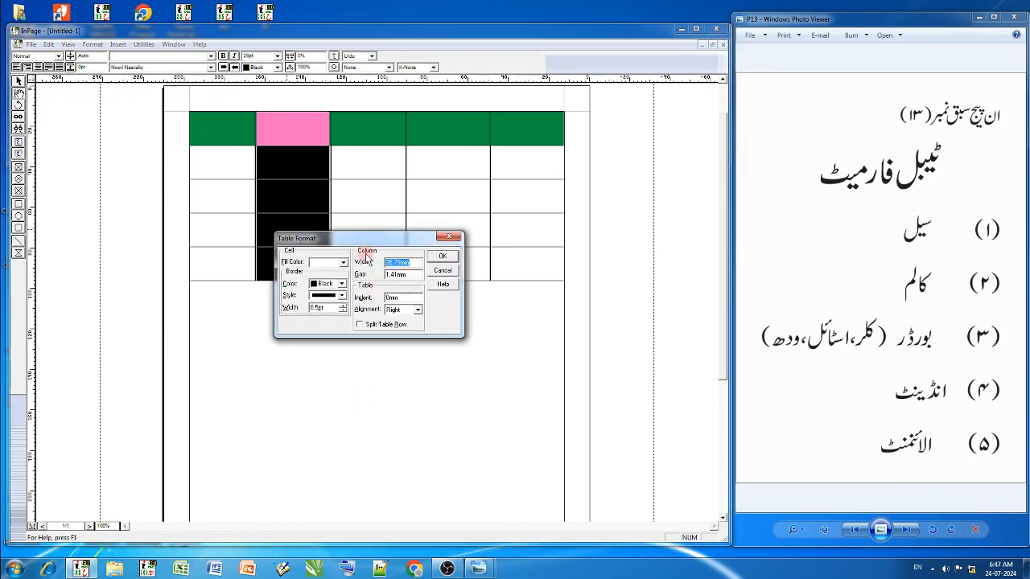
{"action": "type", "text": "15"}
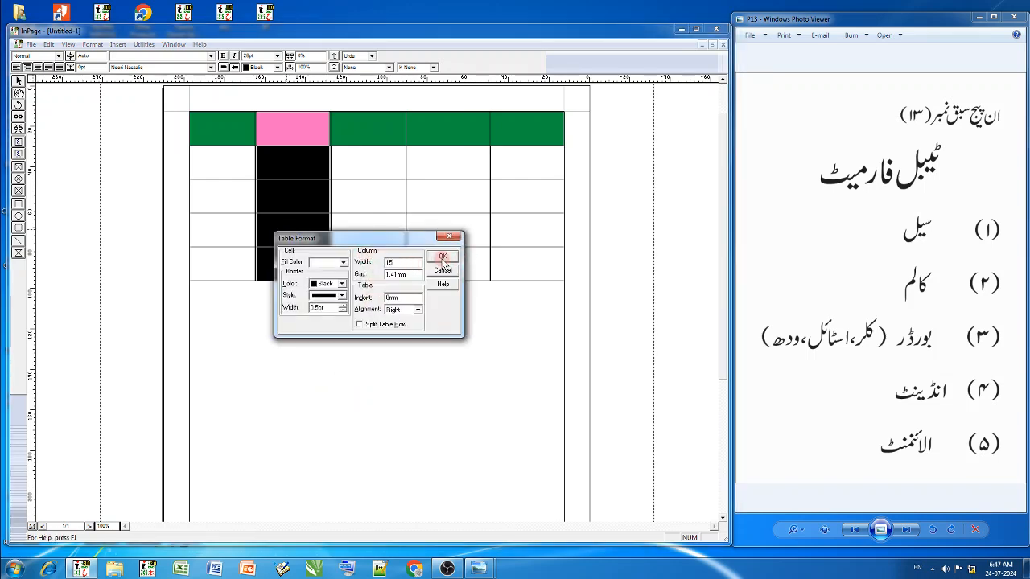
{"action": "left_click", "coordinate": [442, 257]}
{"action": "left_click", "coordinate": [315, 177]}
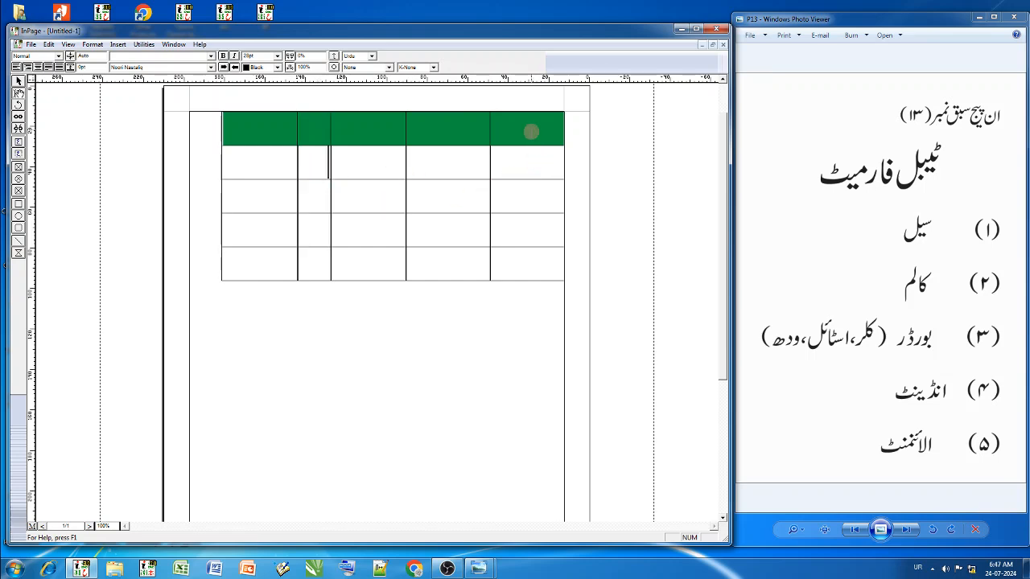
- Select the whole table and set its indent to 25 mm in Table Format
{"action": "left_click_drag", "start_coordinate": [531, 129], "coordinate": [269, 262]}
{"action": "right_click", "coordinate": [263, 259]}
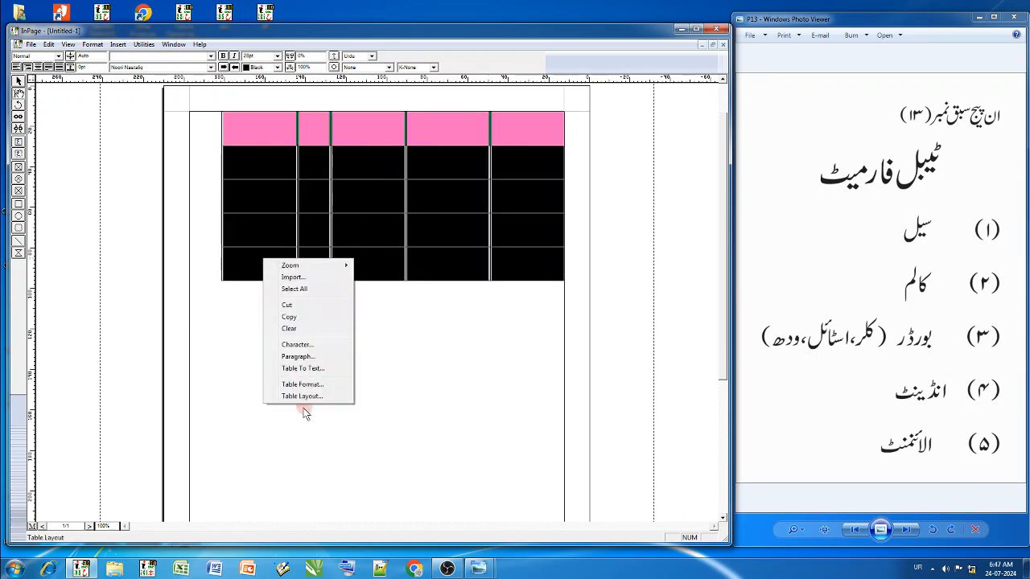
{"action": "left_click", "coordinate": [303, 384]}
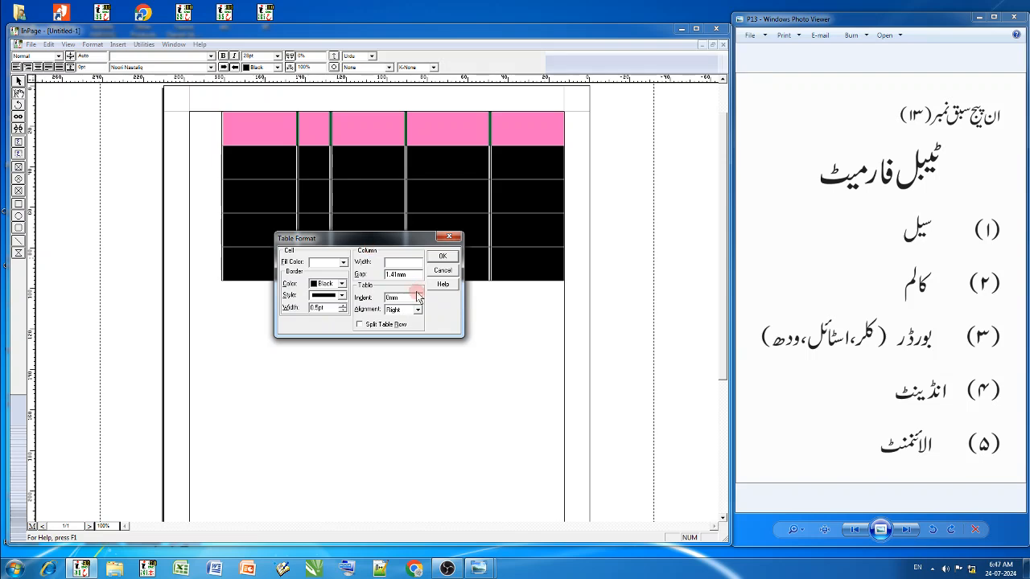
{"action": "left_click", "coordinate": [387, 274]}
{"action": "left_click_drag", "start_coordinate": [403, 298], "coordinate": [374, 304]}
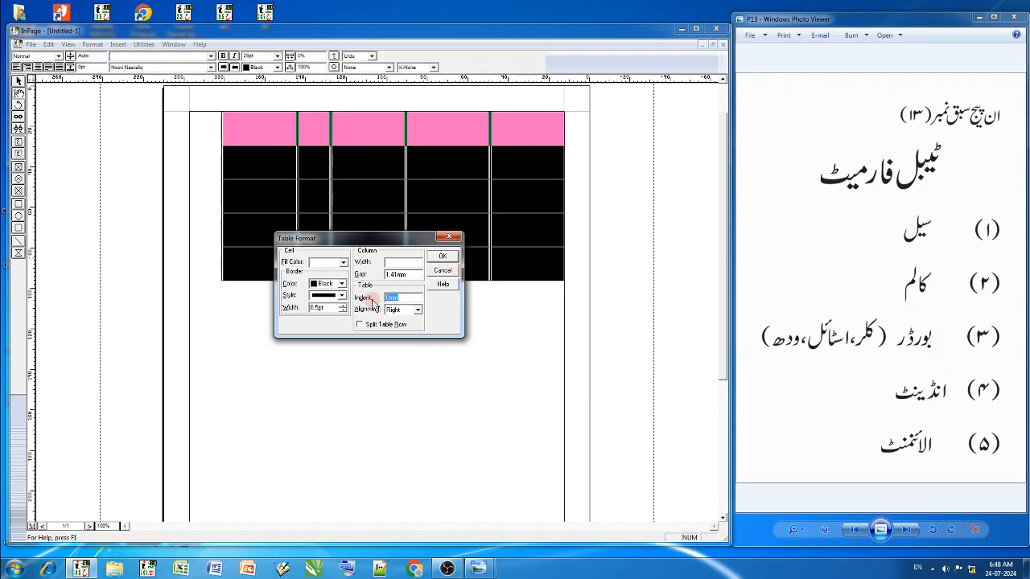
{"action": "type", "text": "25"}
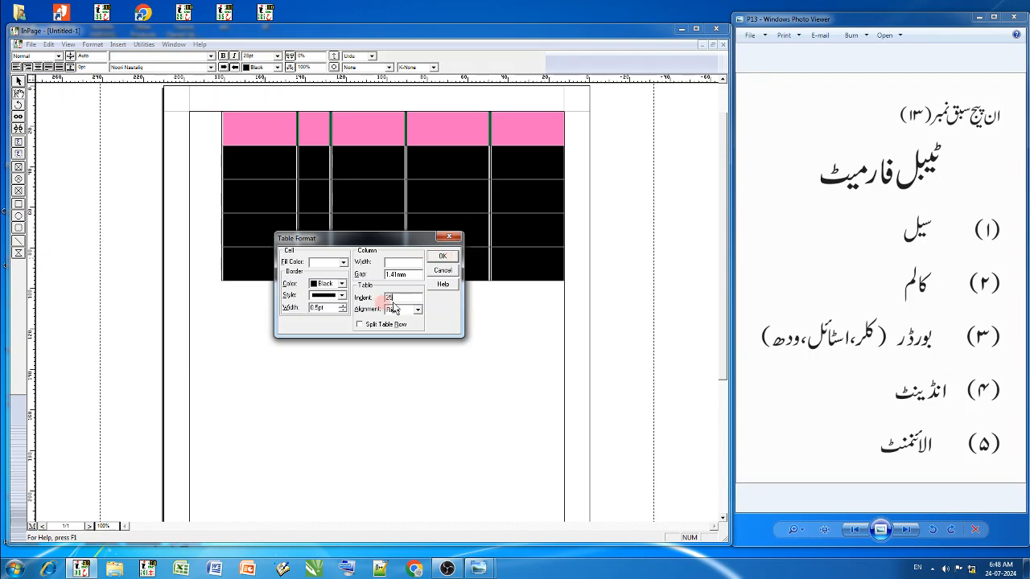
{"action": "left_click", "coordinate": [439, 257]}
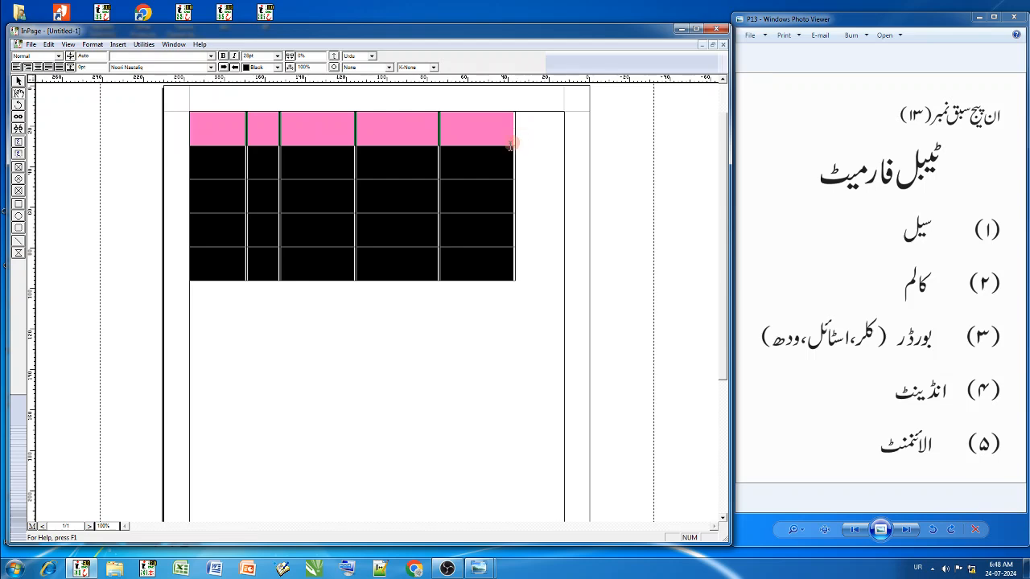
{"action": "left_click", "coordinate": [474, 133]}
{"action": "left_click_drag", "start_coordinate": [500, 131], "coordinate": [188, 260]}
{"action": "right_click", "coordinate": [317, 231]}
{"action": "left_click", "coordinate": [351, 352]}
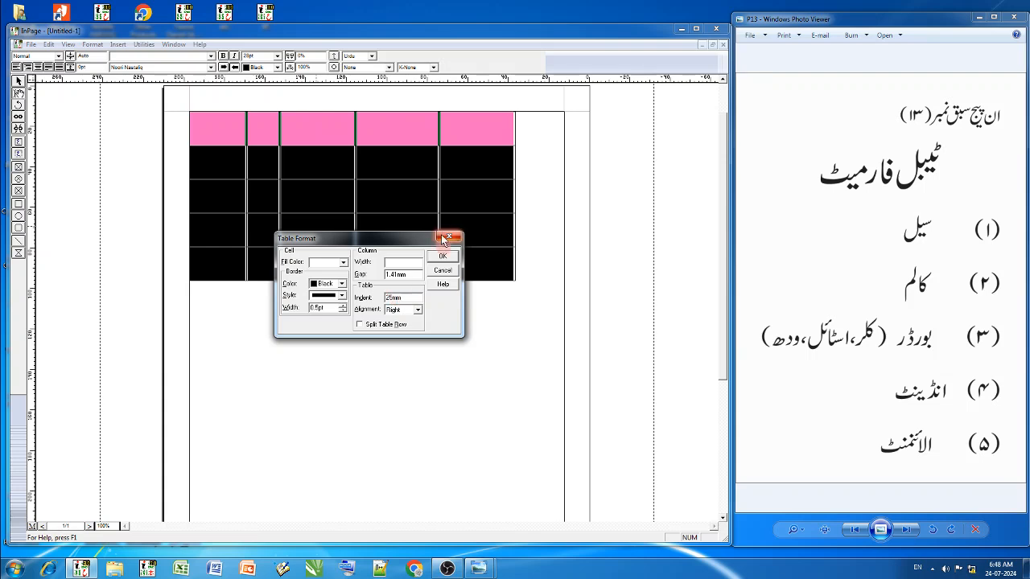
{"action": "left_click", "coordinate": [448, 236]}
- Widen the rightmost column by moving the table's right edge out to the page's right margin
{"action": "left_click", "coordinate": [494, 162]}
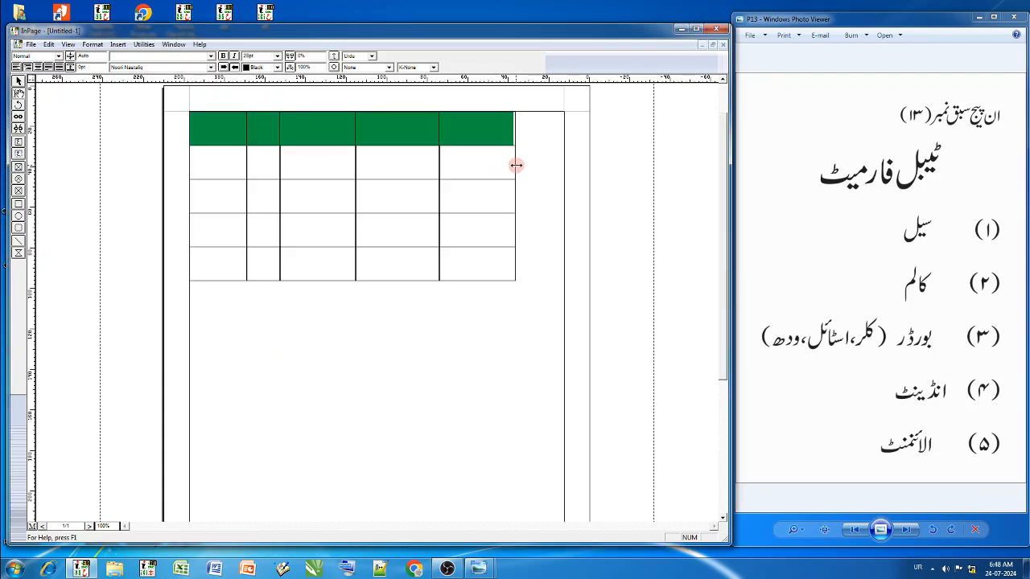
{"action": "left_click_drag", "start_coordinate": [516, 165], "coordinate": [566, 165]}
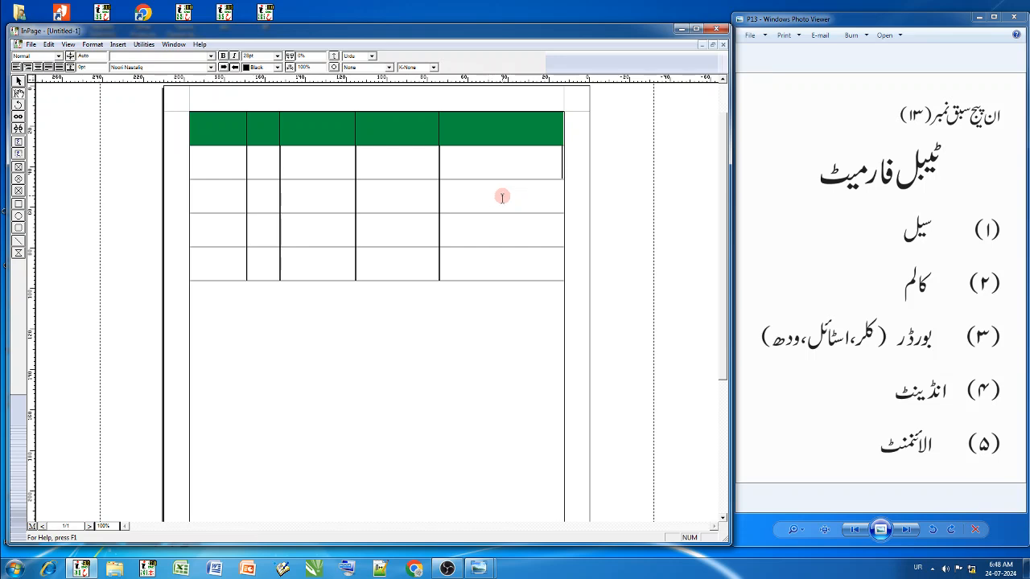
- Examine the alignment choices offered in Table Format for the three rightmost columns
{"action": "left_click_drag", "start_coordinate": [543, 137], "coordinate": [305, 257]}
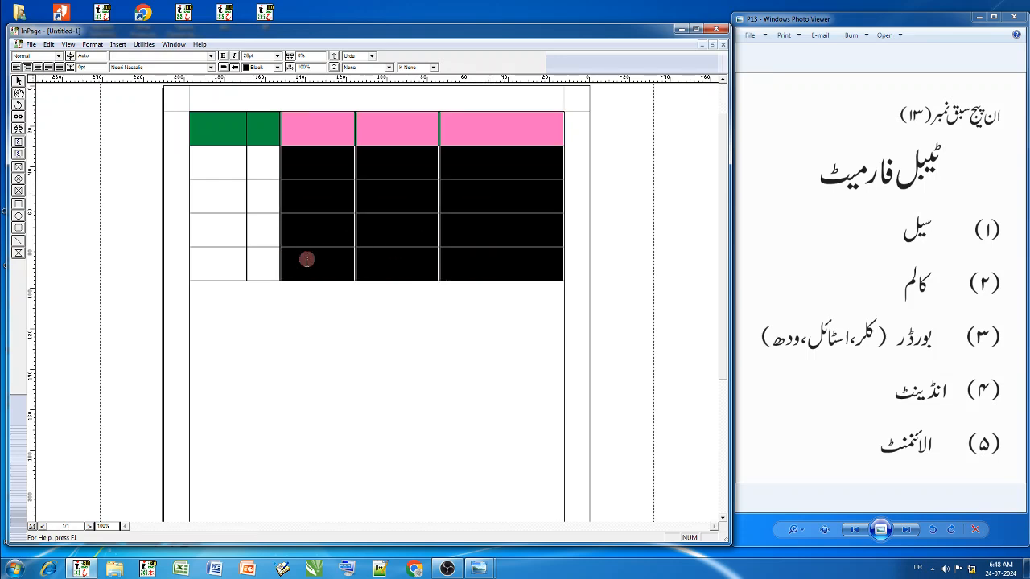
{"action": "right_click", "coordinate": [313, 233]}
{"action": "left_click", "coordinate": [344, 357]}
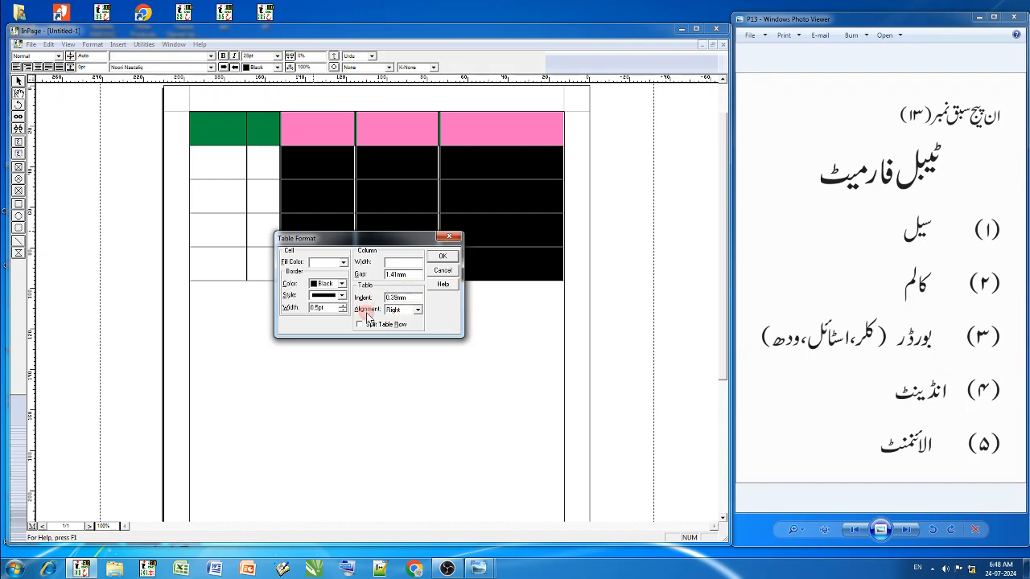
{"action": "left_click", "coordinate": [399, 311]}
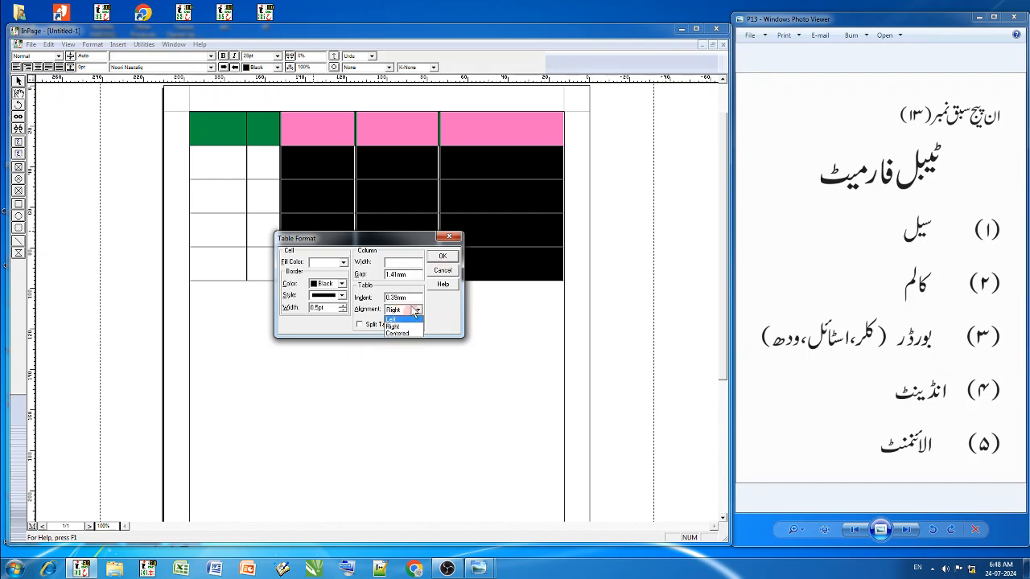
{"action": "left_click", "coordinate": [447, 234]}
{"action": "left_click", "coordinate": [449, 237]}
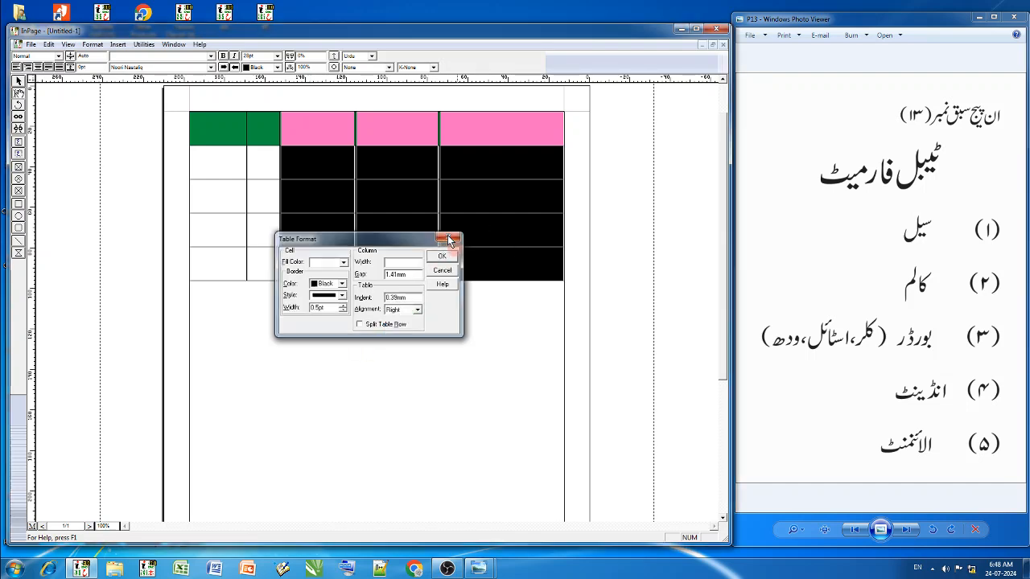
- Delete the whole table with the green header row from the page
{"action": "left_click", "coordinate": [546, 232]}
{"action": "key", "text": "ctrl+a"}
{"action": "key", "text": "Delete"}
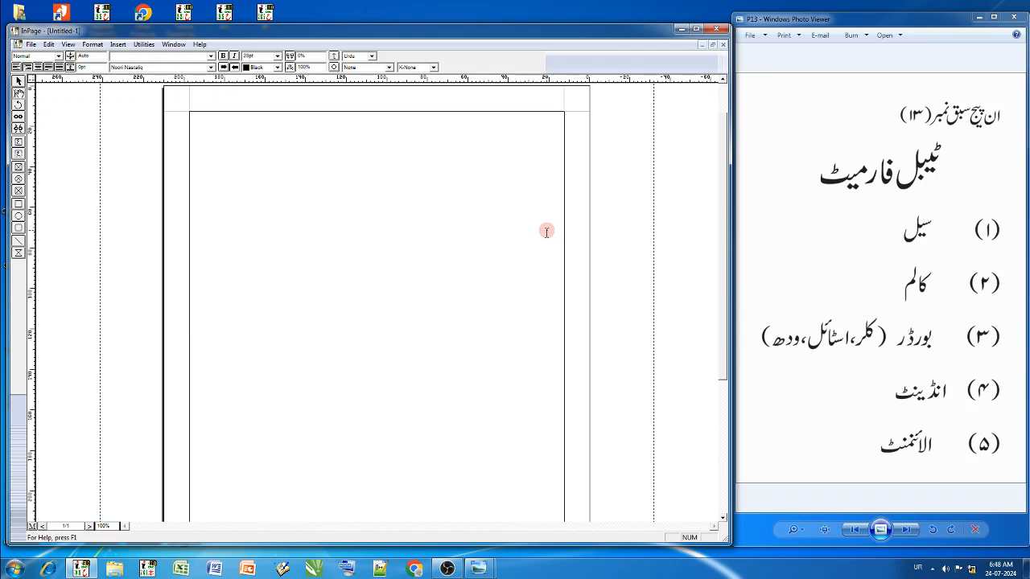
- Insert a new table with 5 rows and 5 columns, keeping the column width on Auto
{"action": "key", "text": "alt+i"}
{"action": "type", "text": "t"}
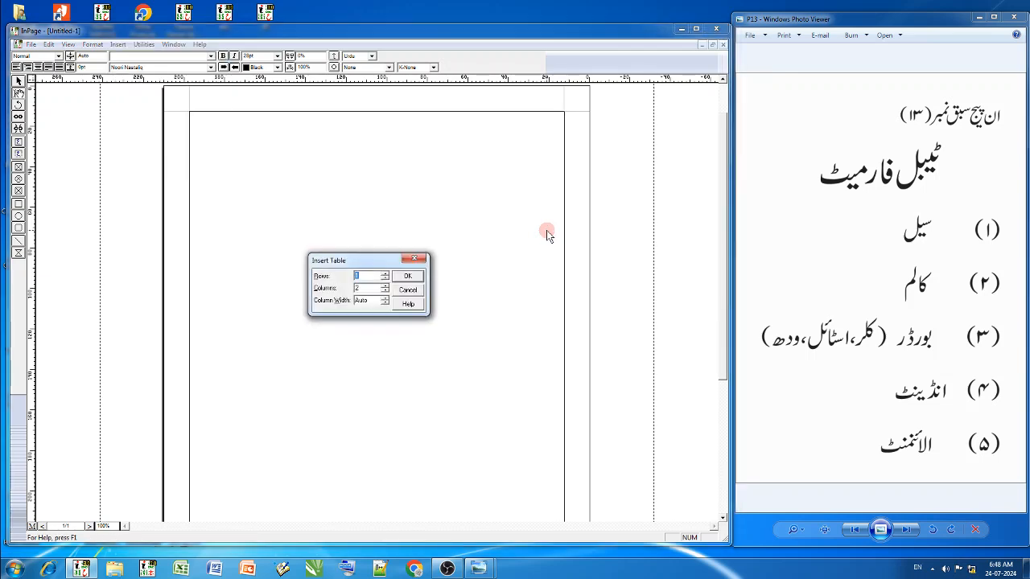
{"action": "type", "text": "5"}
{"action": "key", "text": "Tab"}
{"action": "type", "text": "5"}
{"action": "key", "text": "Return"}
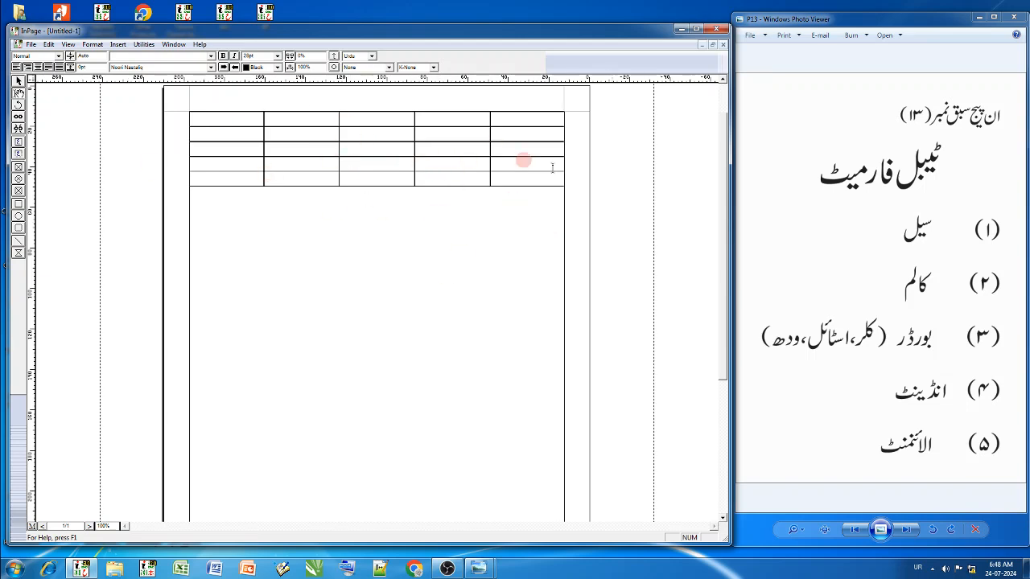
- Select all cells of the auto-width table and delete it
{"action": "left_click_drag", "start_coordinate": [536, 120], "coordinate": [253, 177]}
{"action": "right_click", "coordinate": [329, 177]}
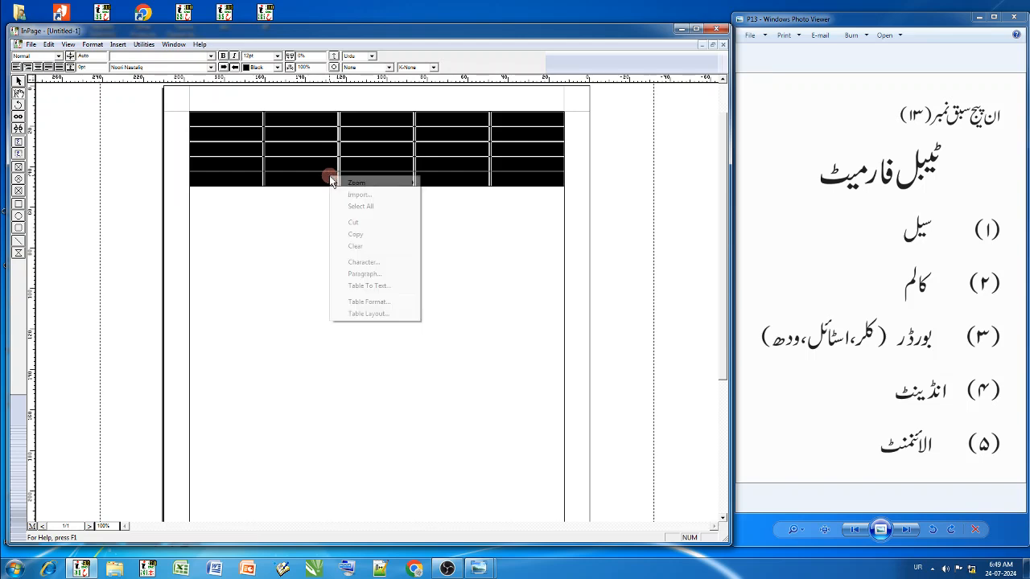
{"action": "left_click", "coordinate": [381, 336]}
{"action": "left_click", "coordinate": [547, 134]}
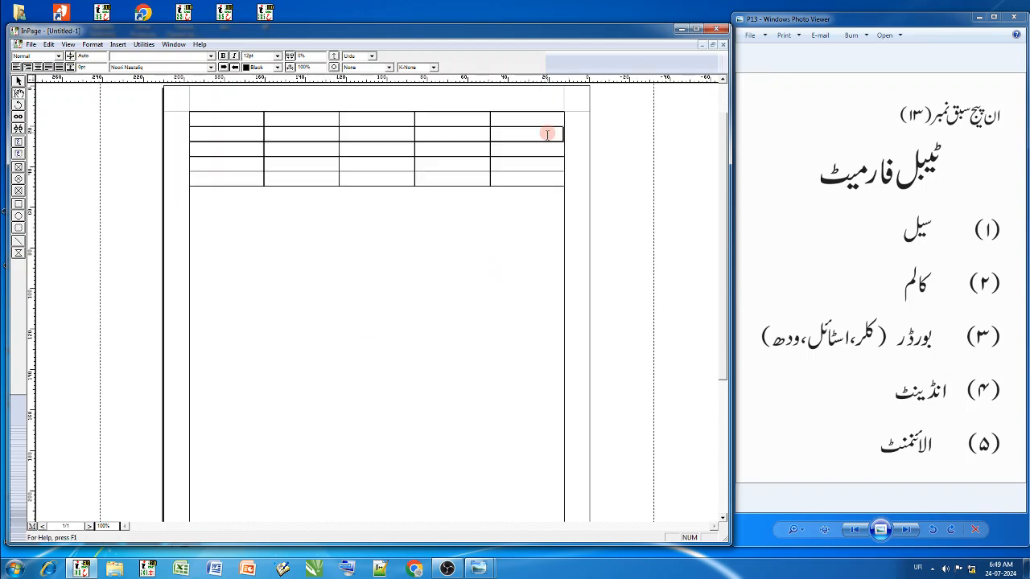
{"action": "left_click_drag", "start_coordinate": [546, 121], "coordinate": [239, 181]}
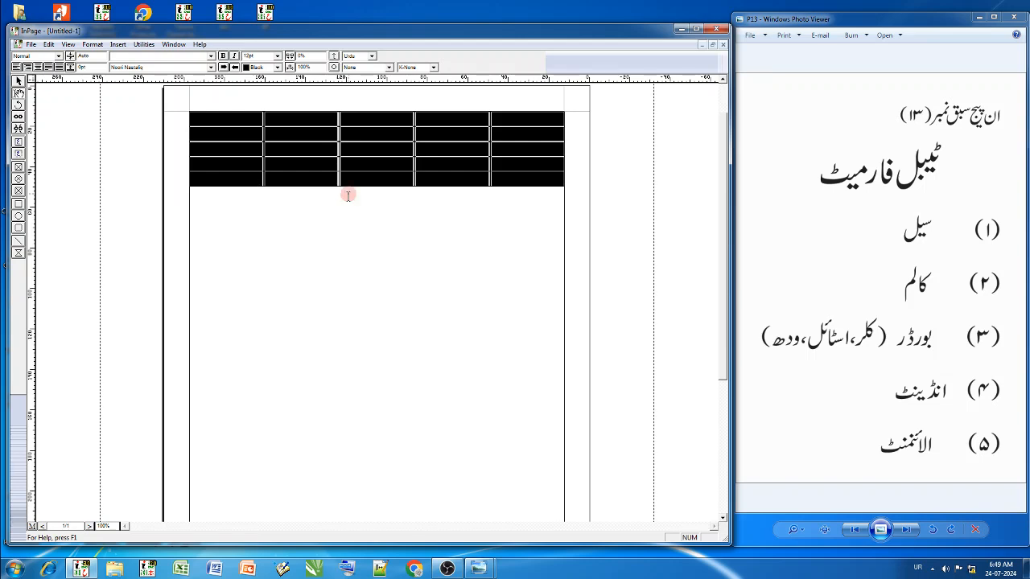
{"action": "key", "text": "Delete"}
- Insert a table with 5 rows and 5 columns and a column width of 15 mm
{"action": "key", "text": "alt+i"}
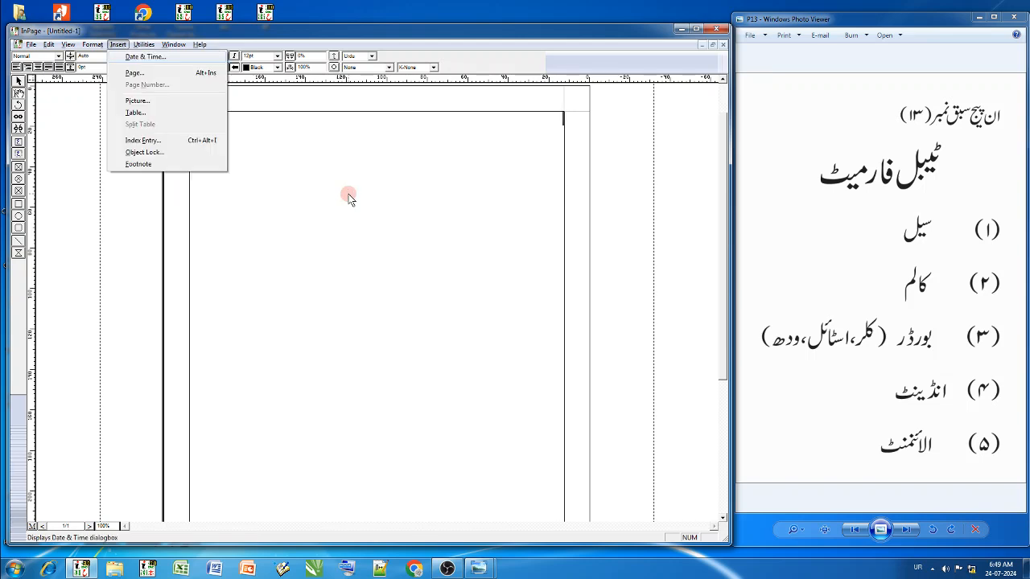
{"action": "type", "text": "t5"}
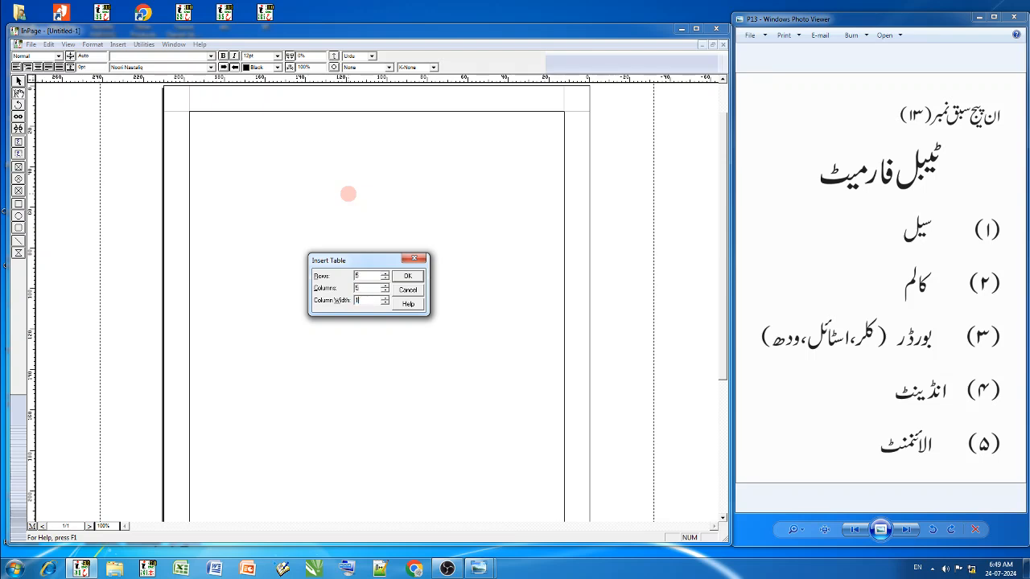
{"action": "left_click", "coordinate": [362, 299]}
{"action": "left_click", "coordinate": [404, 277]}
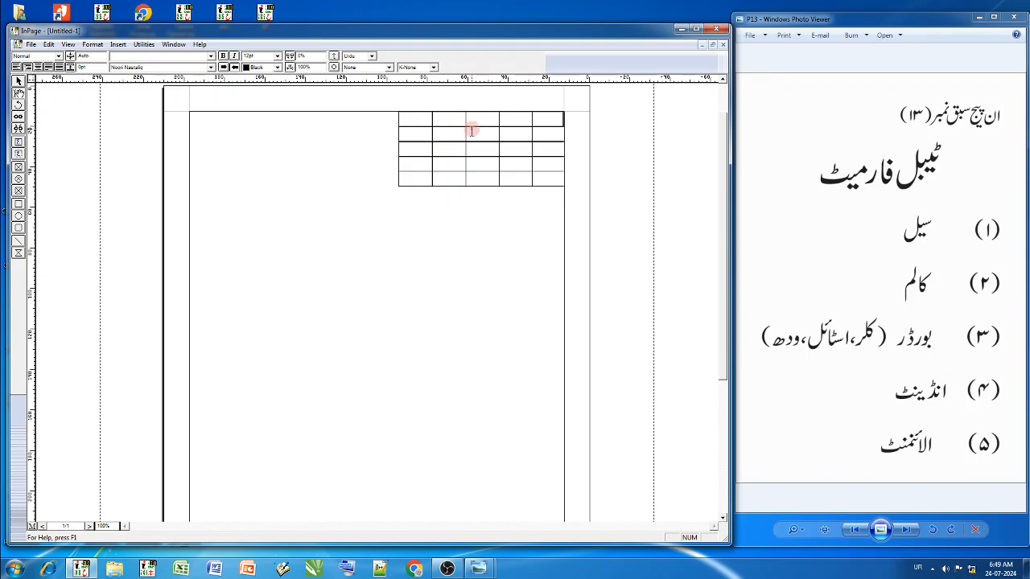
- Select the whole table and set its alignment to Centered in Table Format
{"action": "left_click_drag", "start_coordinate": [556, 123], "coordinate": [420, 172]}
{"action": "right_click", "coordinate": [418, 176]}
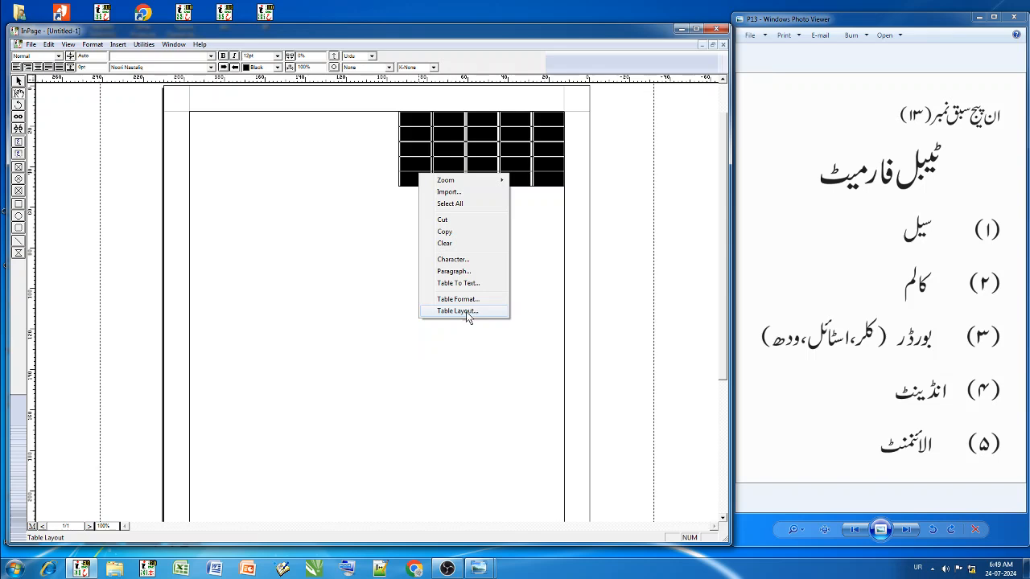
{"action": "left_click", "coordinate": [467, 300]}
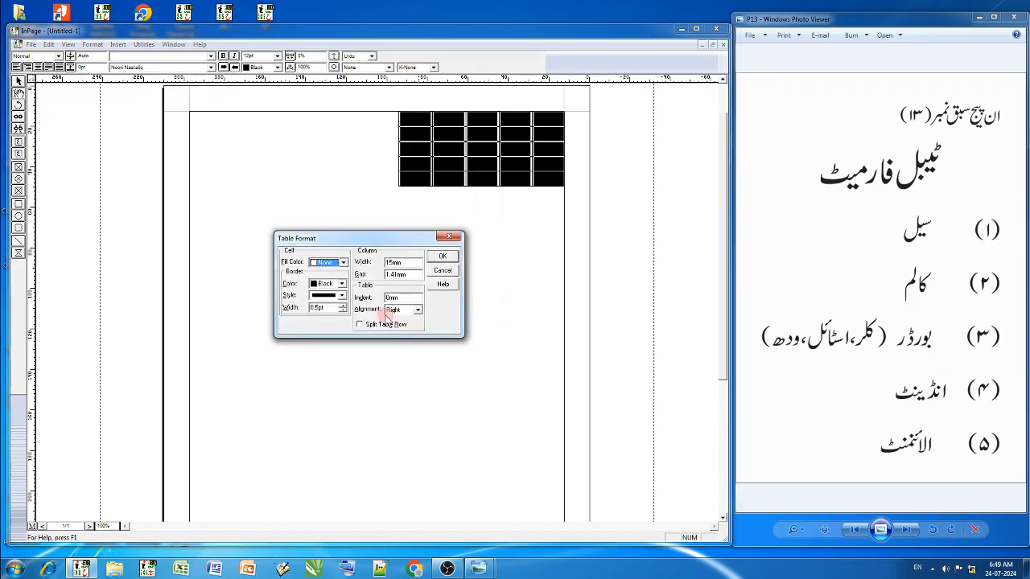
{"action": "left_click_drag", "start_coordinate": [409, 243], "coordinate": [296, 123]}
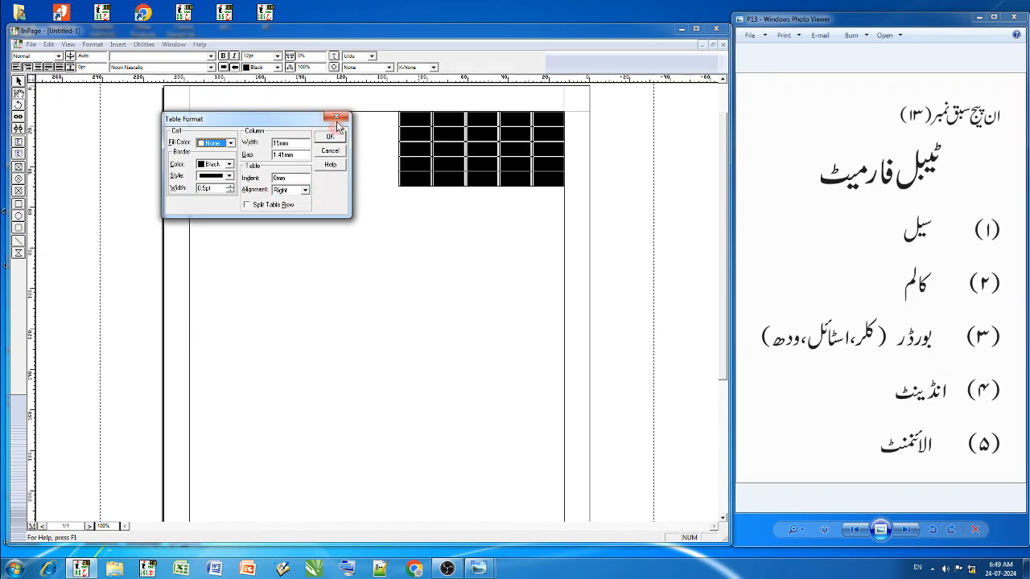
{"action": "left_click", "coordinate": [286, 191]}
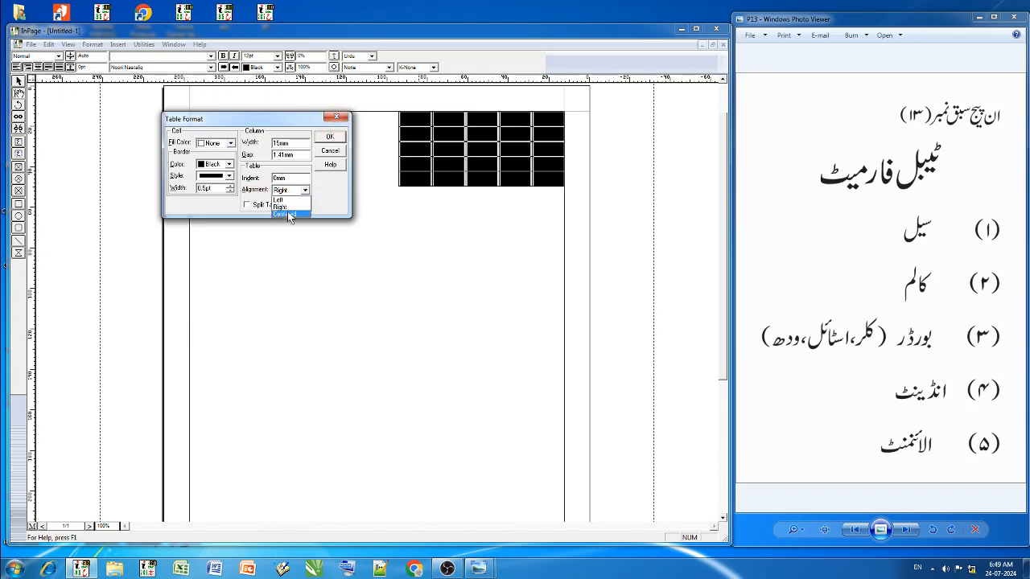
{"action": "left_click", "coordinate": [286, 204]}
{"action": "left_click", "coordinate": [328, 139]}
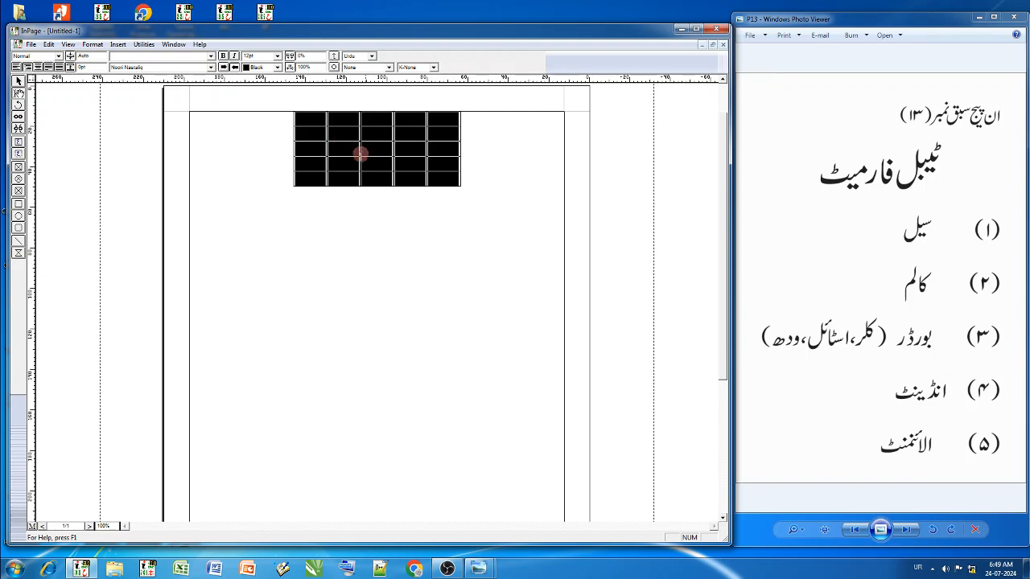
- Change the selected table's alignment to Left in Table Format
{"action": "right_click", "coordinate": [362, 168]}
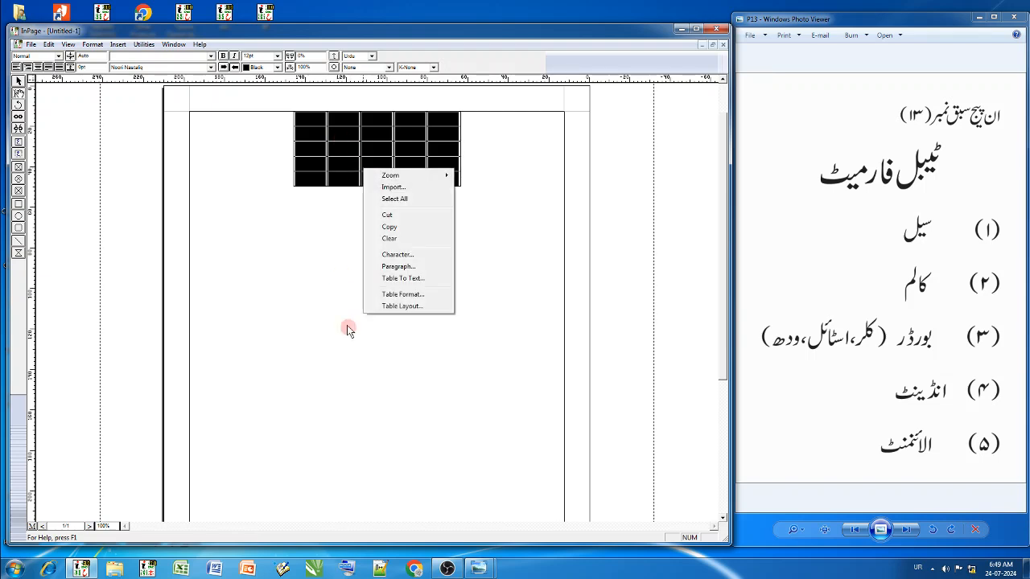
{"action": "left_click", "coordinate": [417, 301]}
{"action": "left_click_drag", "start_coordinate": [411, 237], "coordinate": [662, 125]}
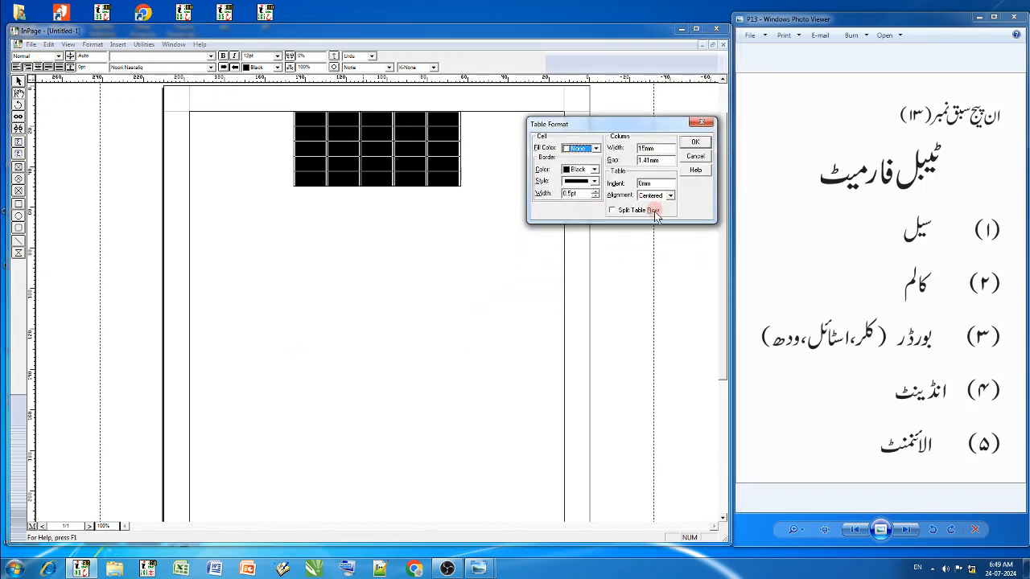
{"action": "left_click", "coordinate": [670, 195]}
{"action": "left_click", "coordinate": [650, 204]}
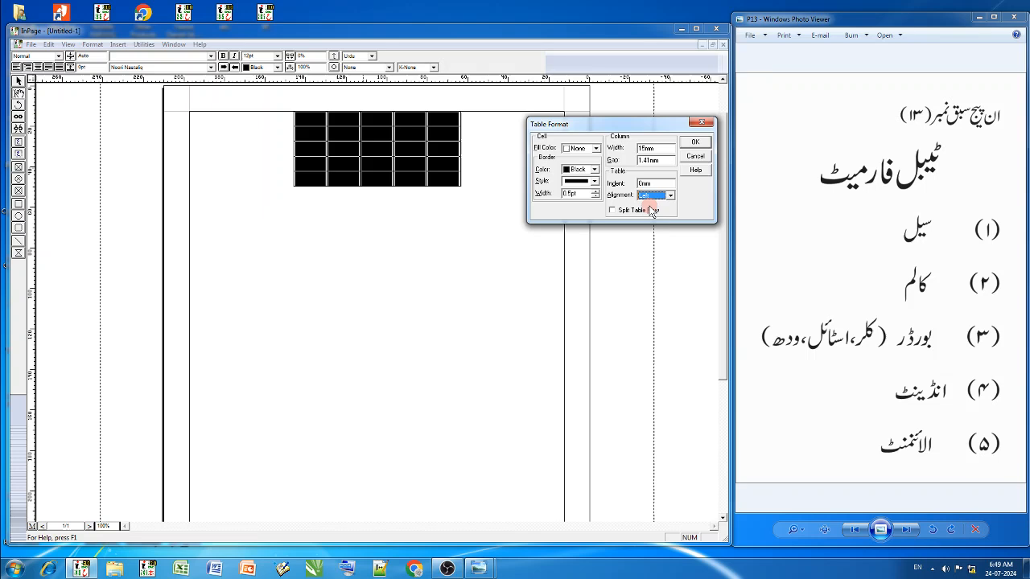
{"action": "left_click", "coordinate": [696, 144]}
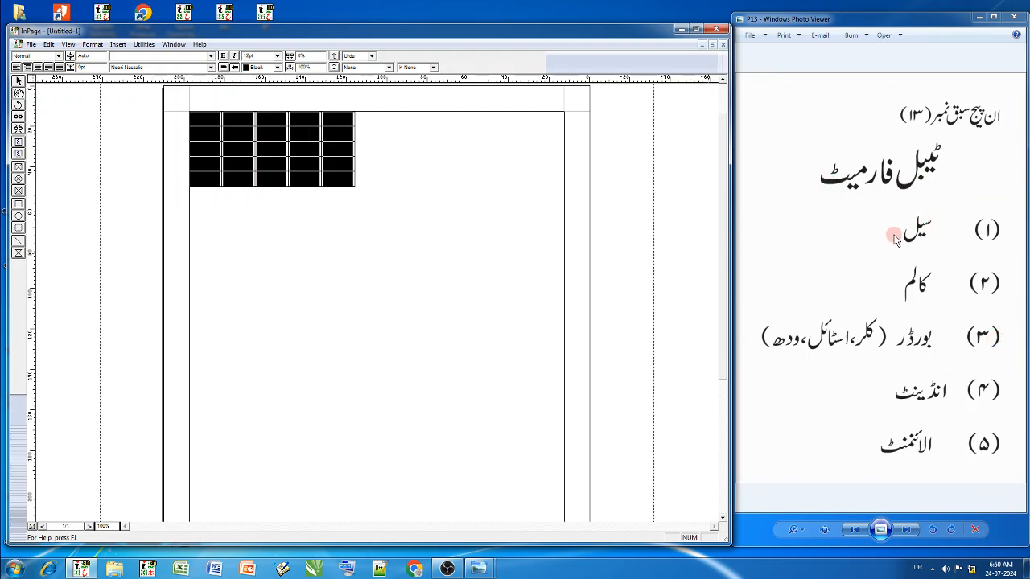
- Open Table Format for the upper four rows of the three rightmost columns and select the column width value
{"action": "left_click_drag", "start_coordinate": [325, 123], "coordinate": [262, 161]}
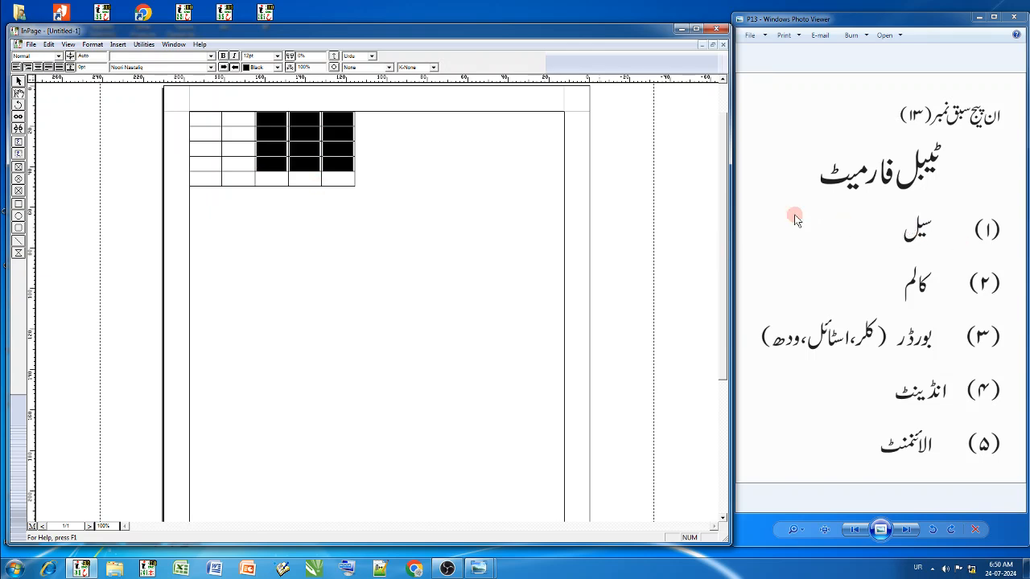
{"action": "right_click", "coordinate": [266, 133]}
{"action": "left_click", "coordinate": [328, 262]}
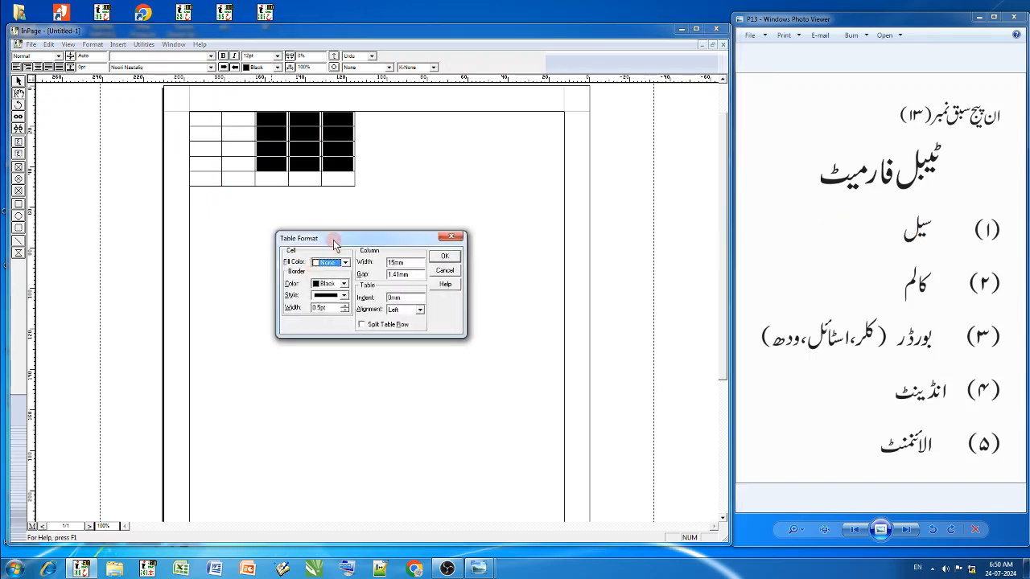
{"action": "left_click_drag", "start_coordinate": [333, 239], "coordinate": [427, 142]}
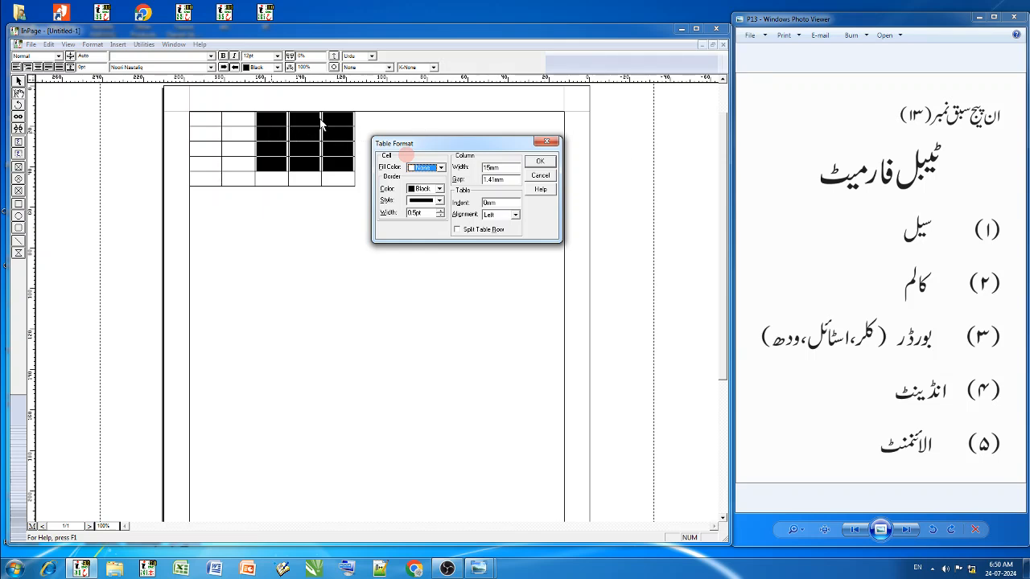
{"action": "left_click_drag", "start_coordinate": [505, 167], "coordinate": [469, 169]}
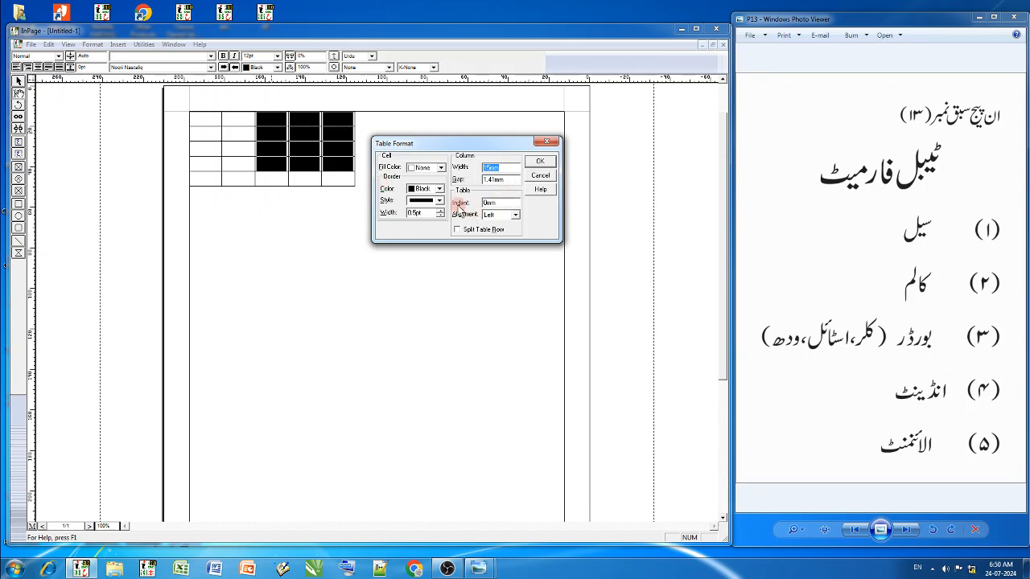
{"action": "left_click_drag", "start_coordinate": [459, 143], "coordinate": [437, 217]}
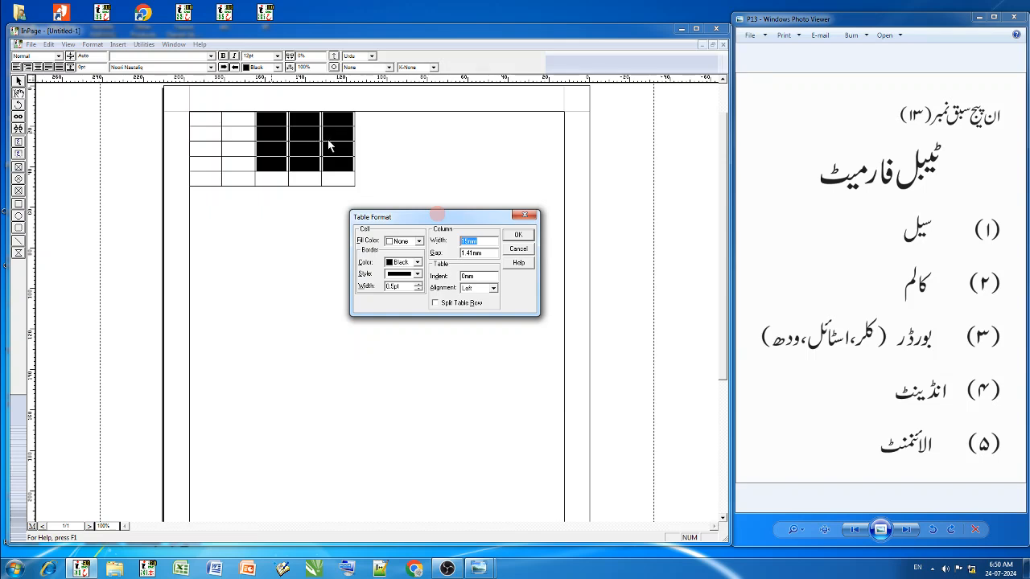